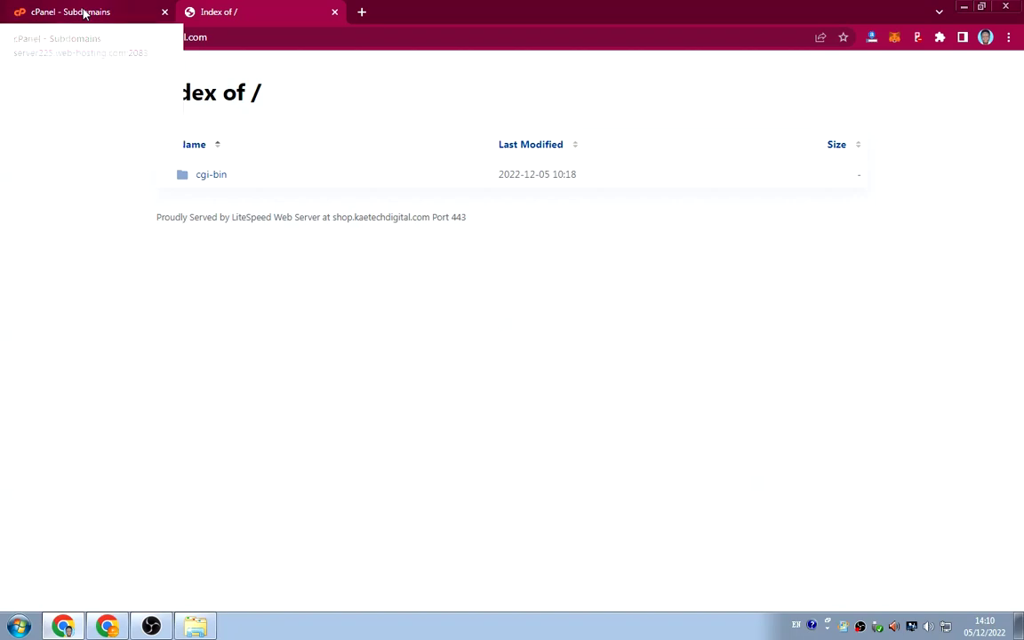
Step: Return to the cPanel Subdomains page and set the subdomain list's page size to 20
left_click(83, 13)
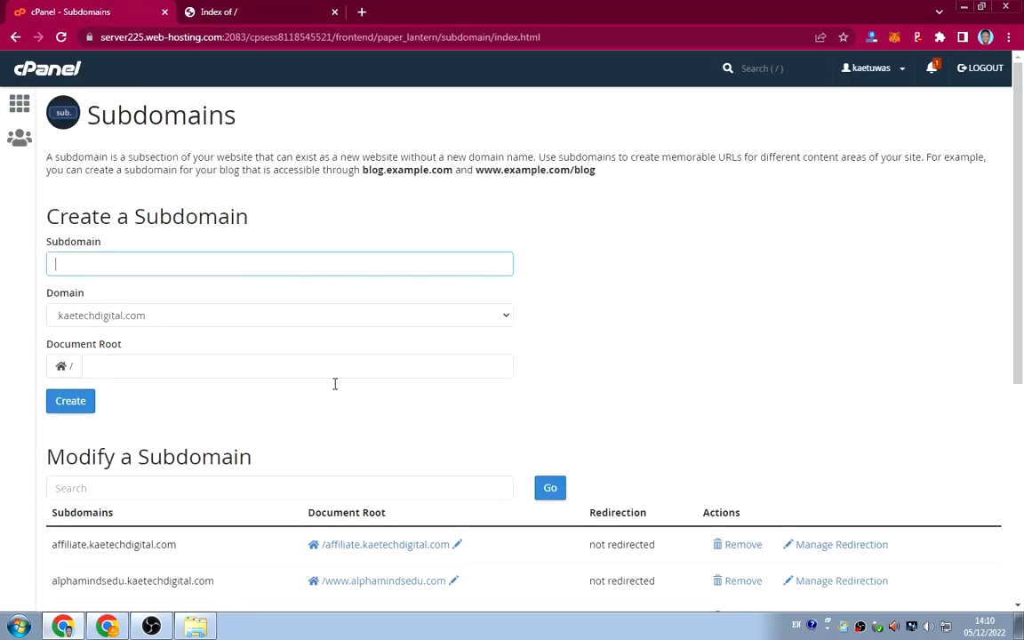
scroll(333, 384, "down", 5)
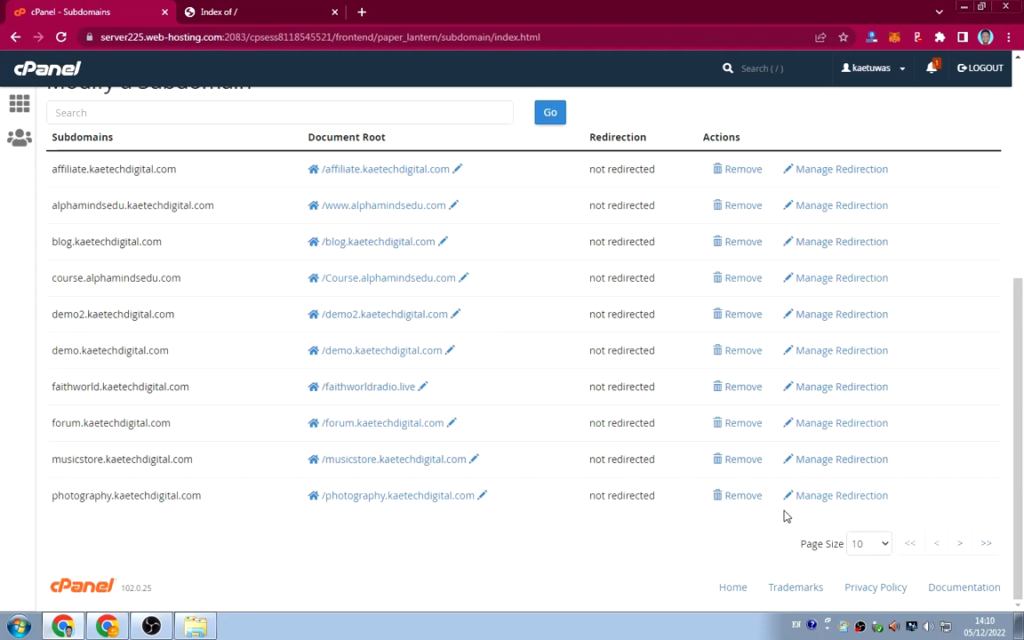
left_click(870, 544)
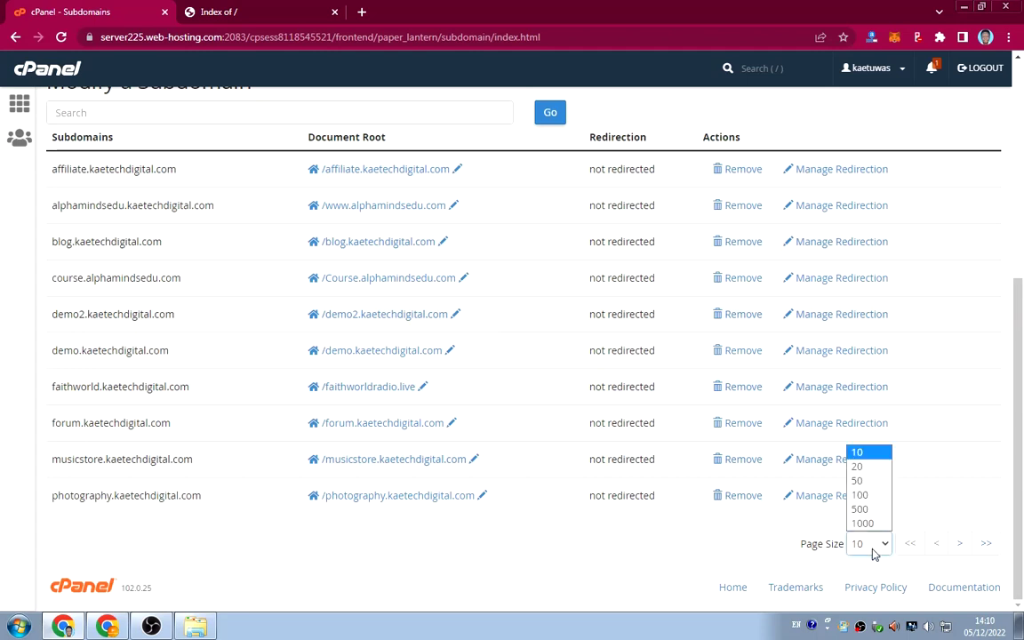
left_click(856, 466)
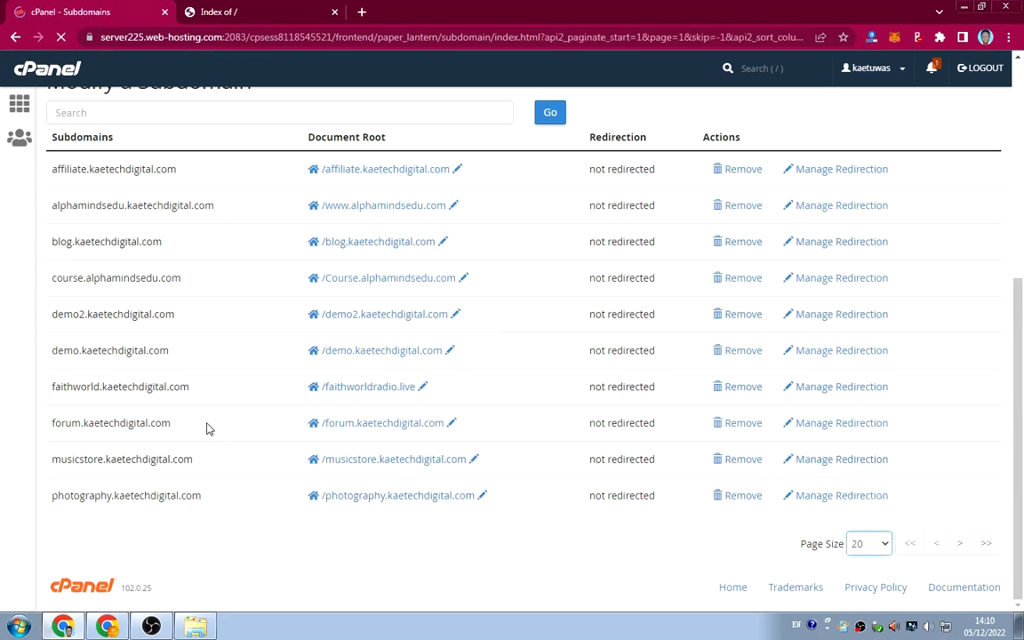
scroll(206, 429, "down", 6)
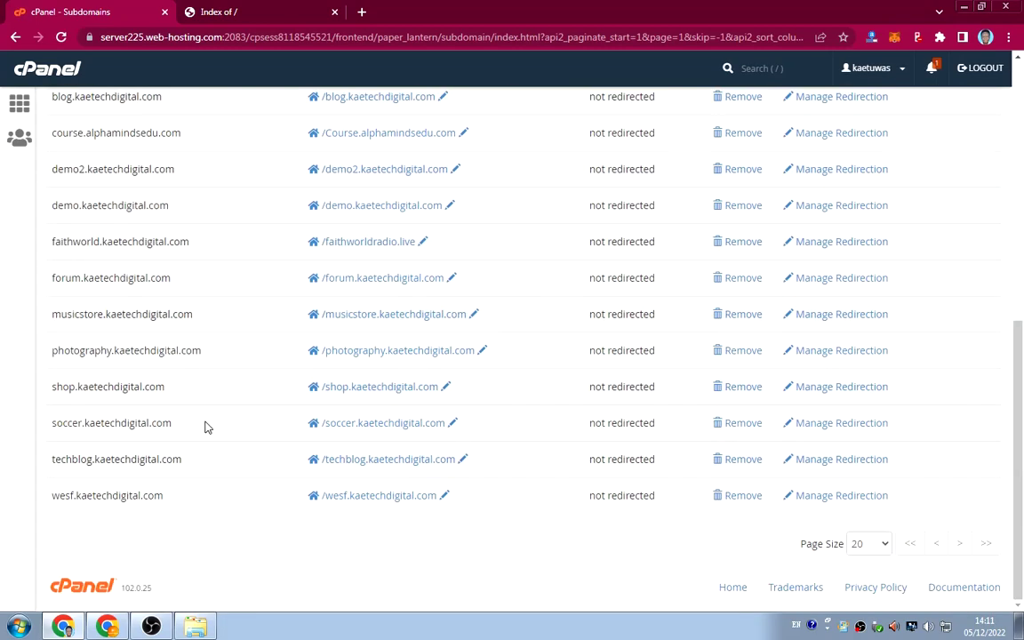
Step: Locate shop.kaetechdigital.com in the subdomain list and view the subdomain's current index page
scroll(82, 426, "up", 2)
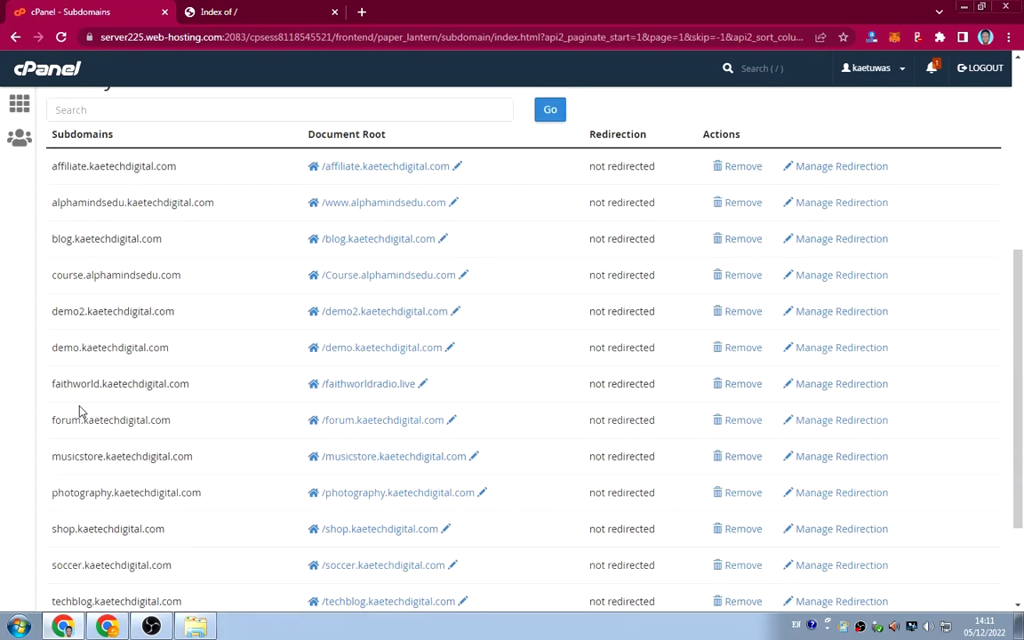
scroll(78, 411, "down", 1)
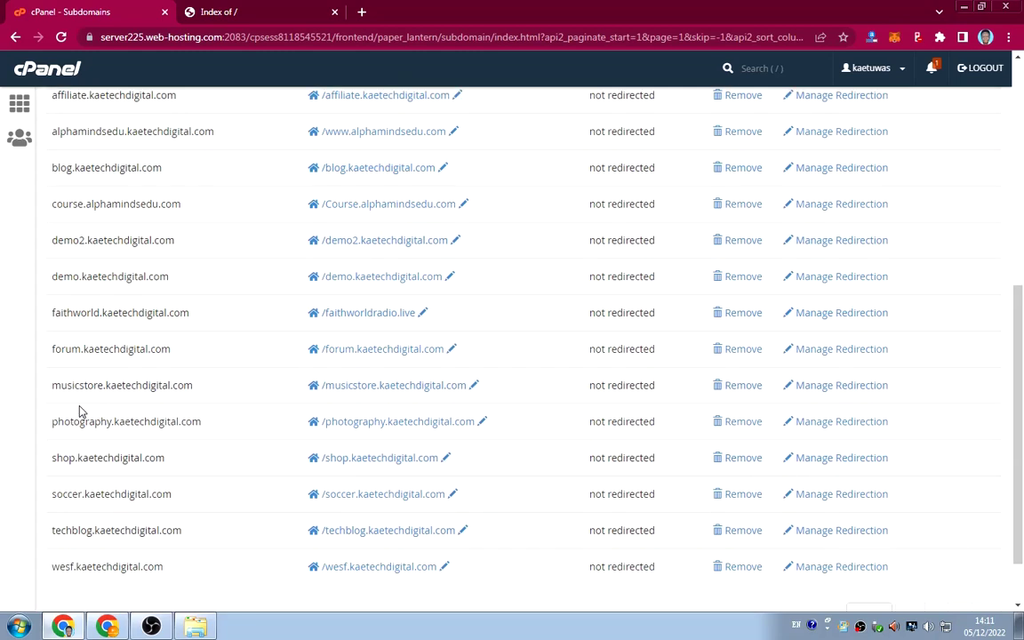
mouse_move(53, 457)
left_mouse_down()
mouse_move(178, 473)
mouse_move(39, 461)
left_mouse_up()
left_click(172, 461)
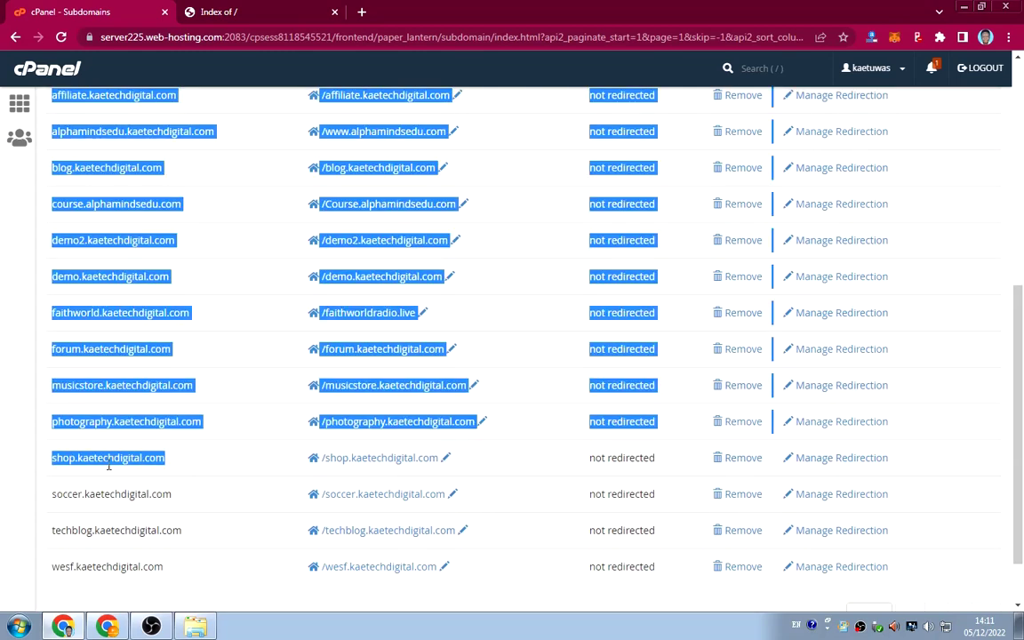
left_click(174, 472)
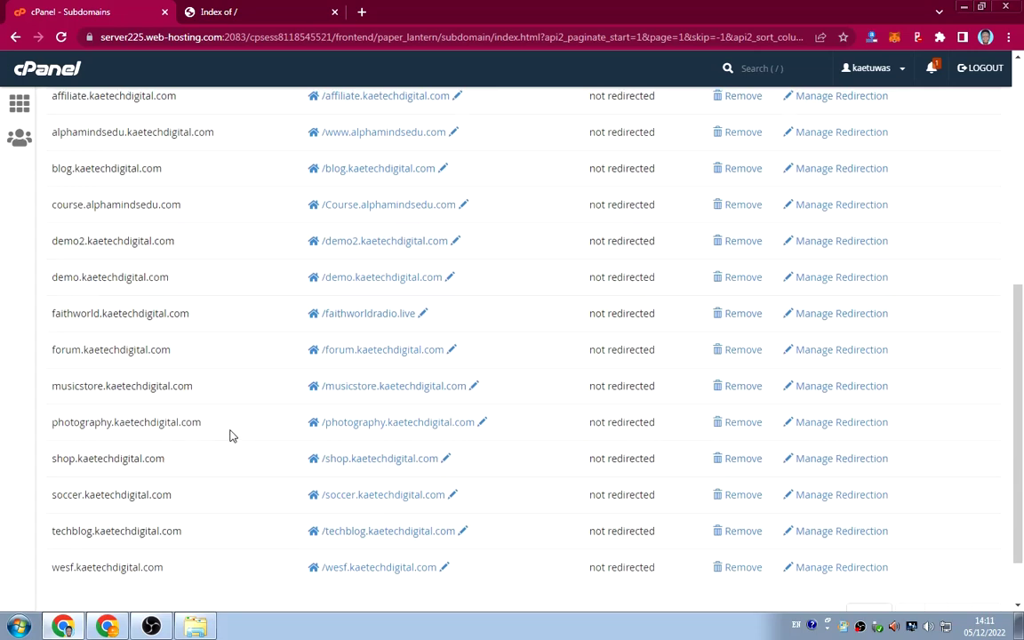
scroll(231, 434, "up", 4)
left_click(258, 12)
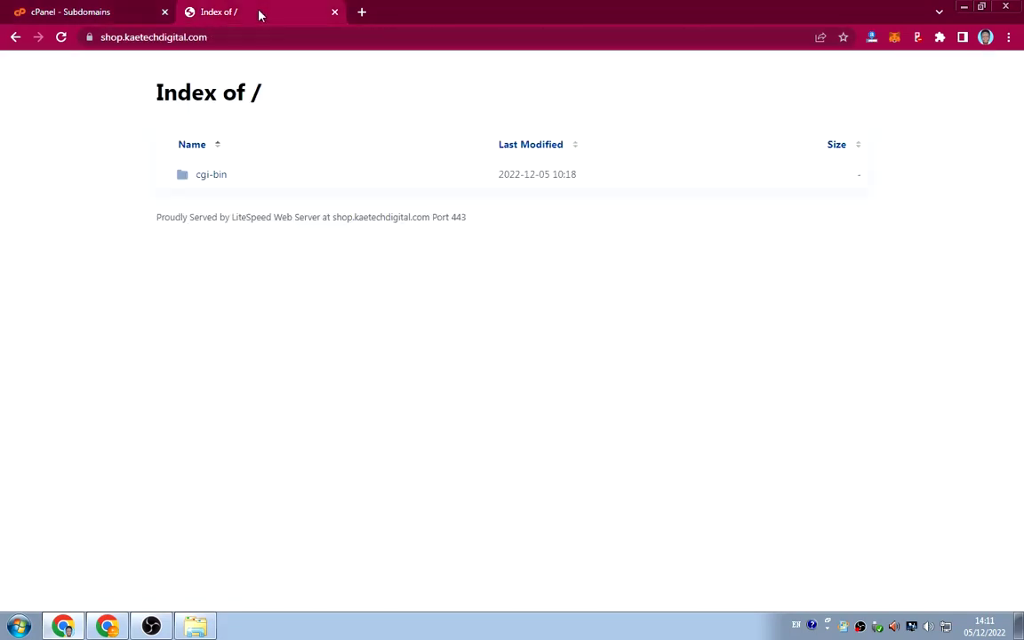
Step: Switch back to cPanel and open its main page to look over the available tools
left_click(119, 11)
left_click(16, 103)
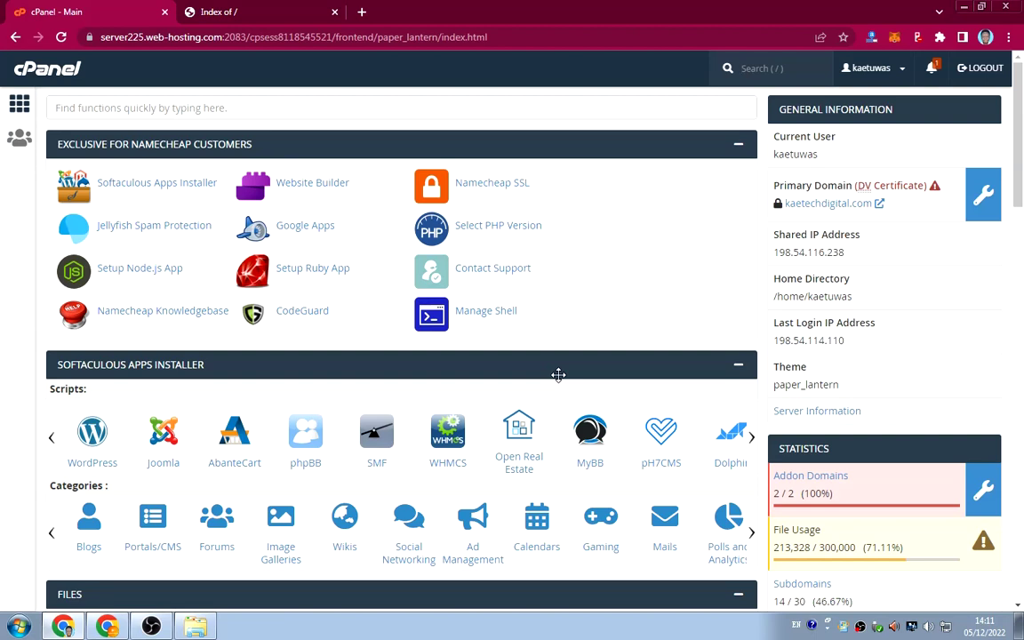
scroll(559, 374, "down", 4)
scroll(554, 380, "up", 3)
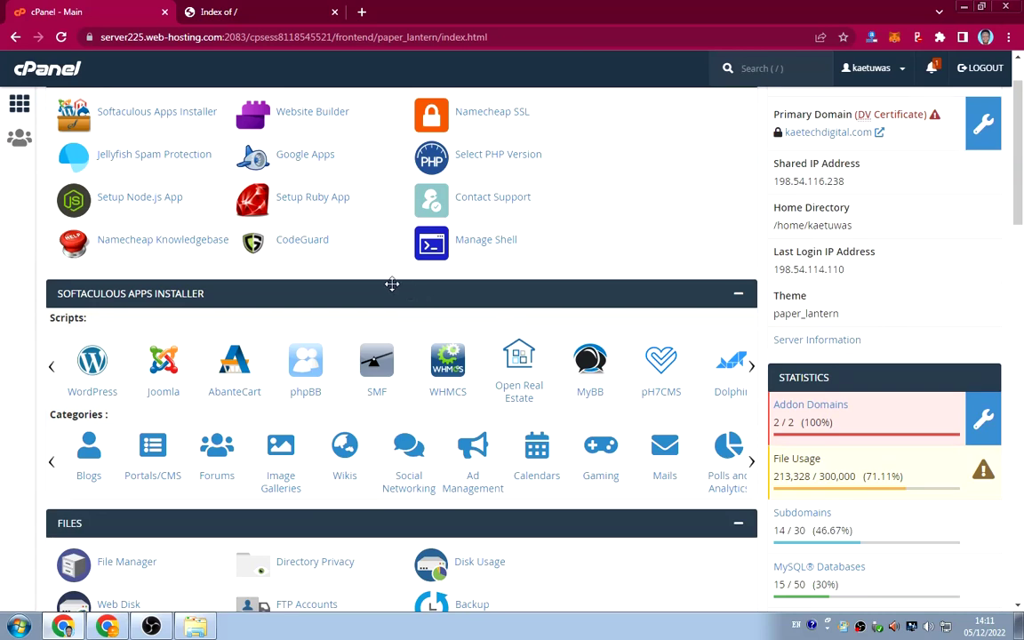
scroll(556, 286, "up", 1)
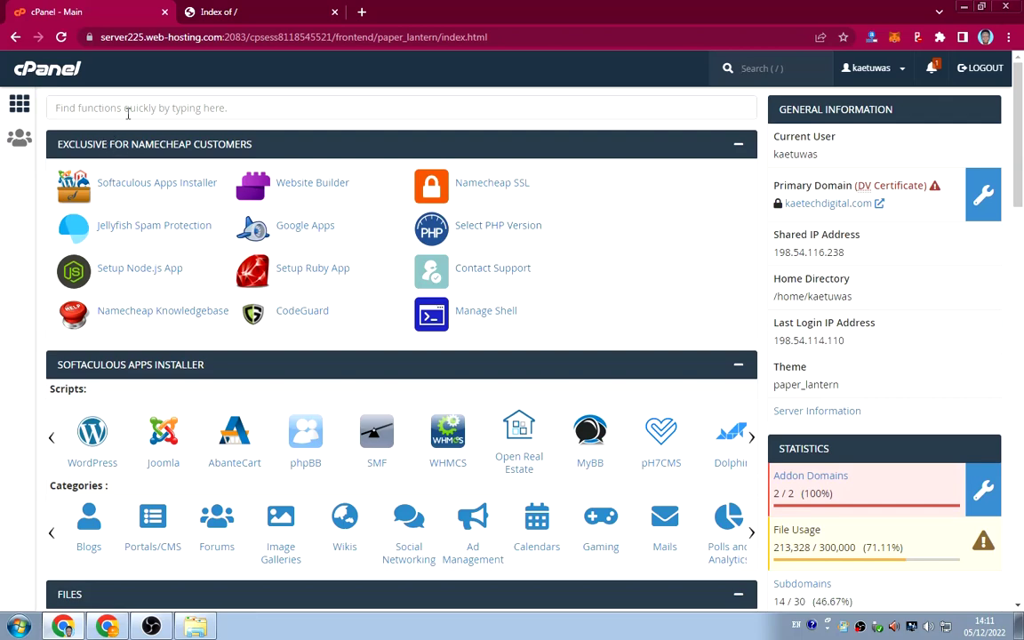
Step: Search the cPanel functions for wordpress and clear the search
left_click(130, 109)
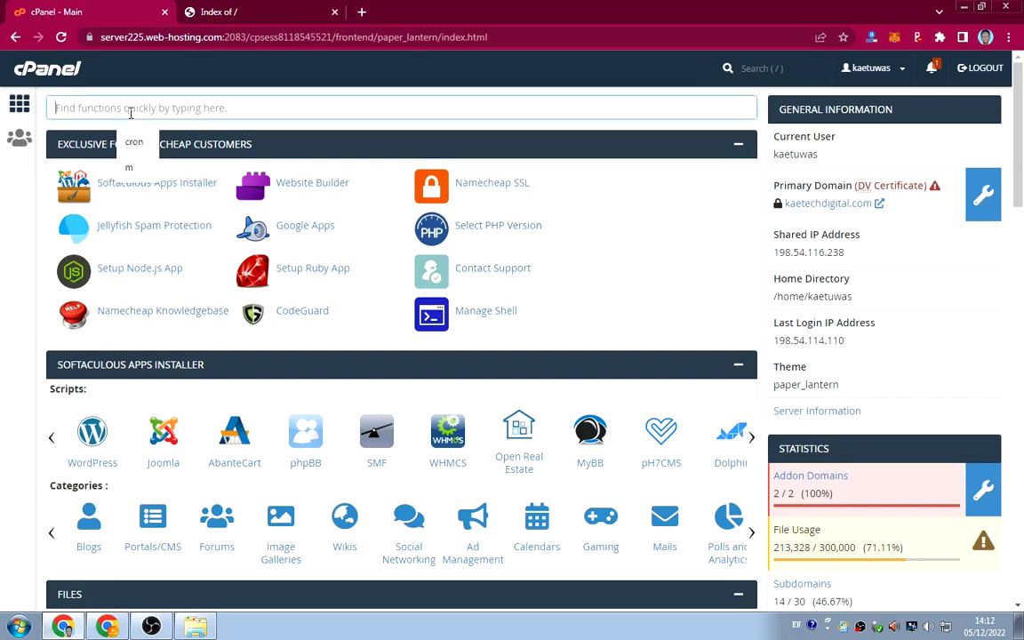
type("wordpree")
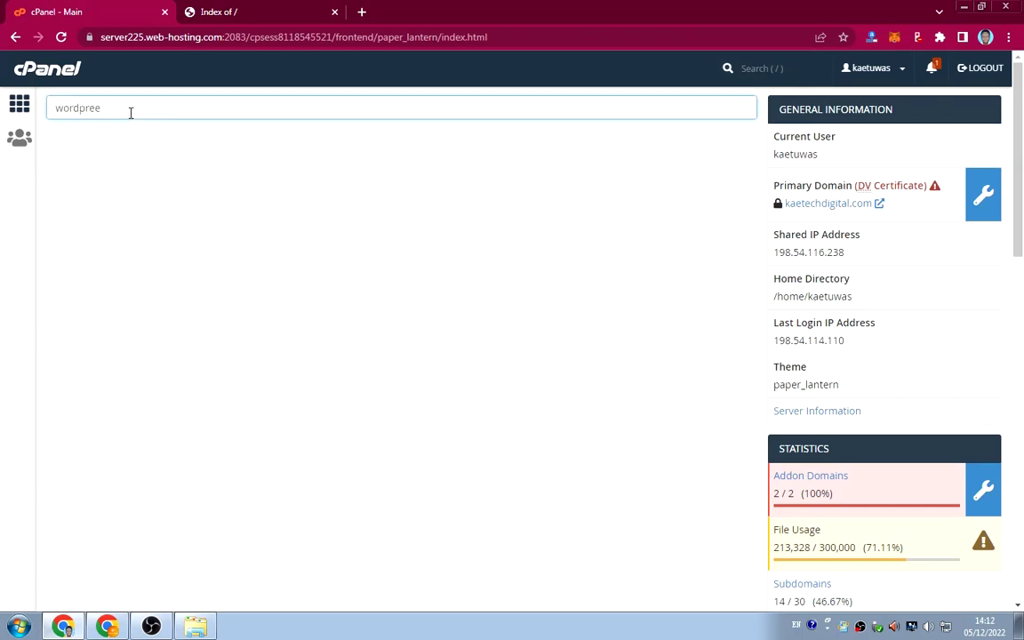
key("BackSpace")
type("ss")
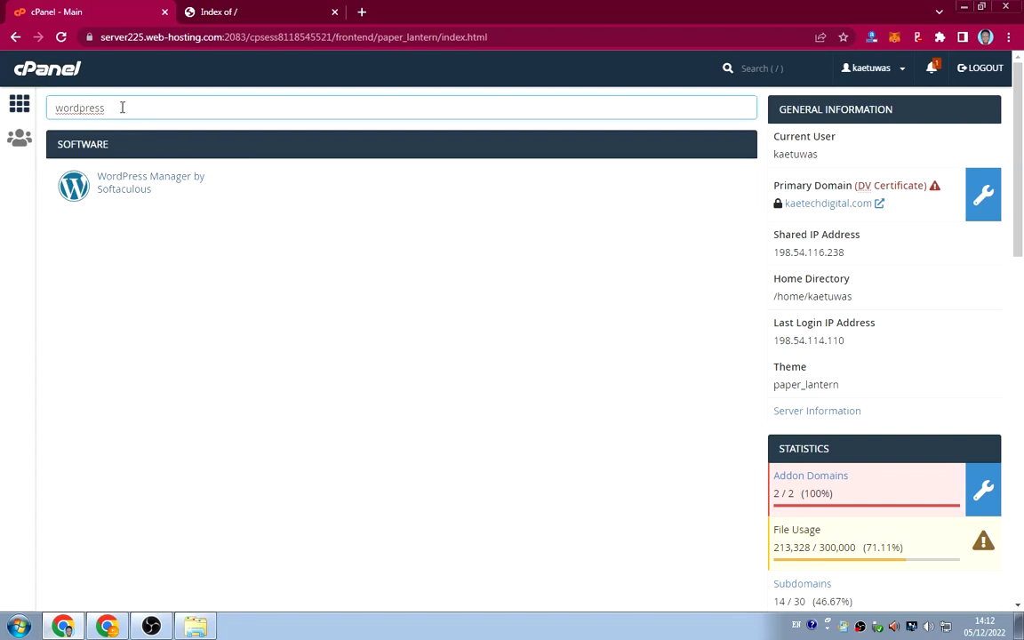
left_click_drag(121, 107, 37, 119)
key("BackSpace")
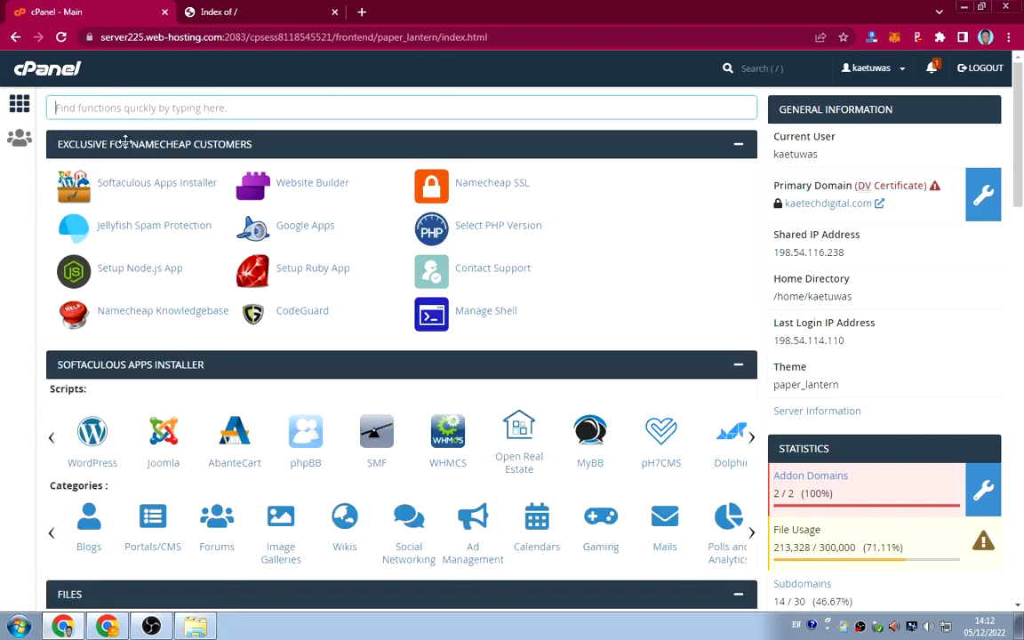
Step: Open the WordPress script from the Softaculous Apps Installer section of the cPanel main page
scroll(261, 347, "down", 1)
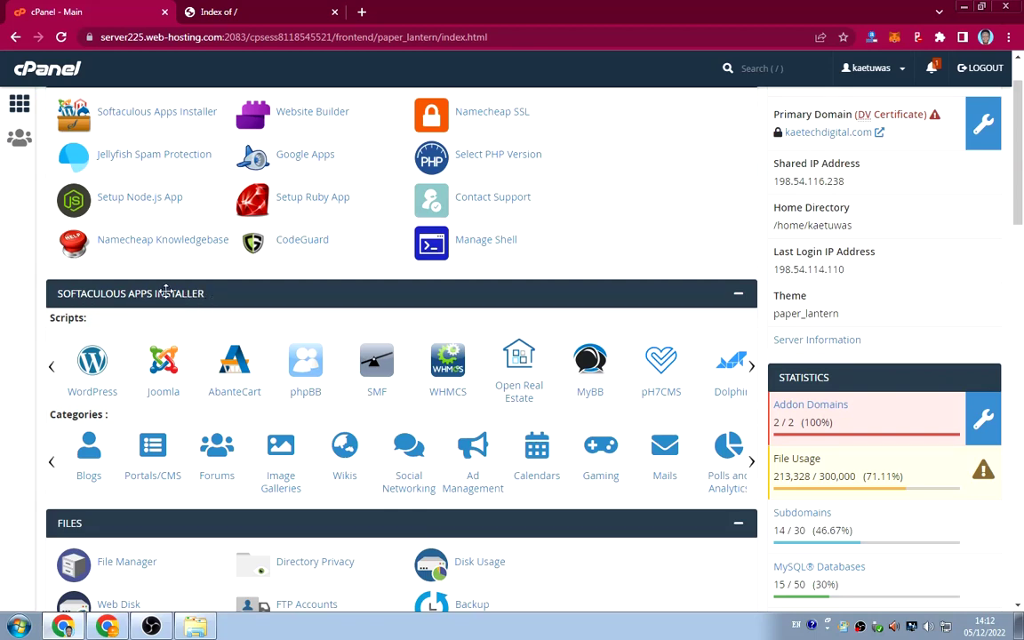
scroll(149, 338, "down", 15)
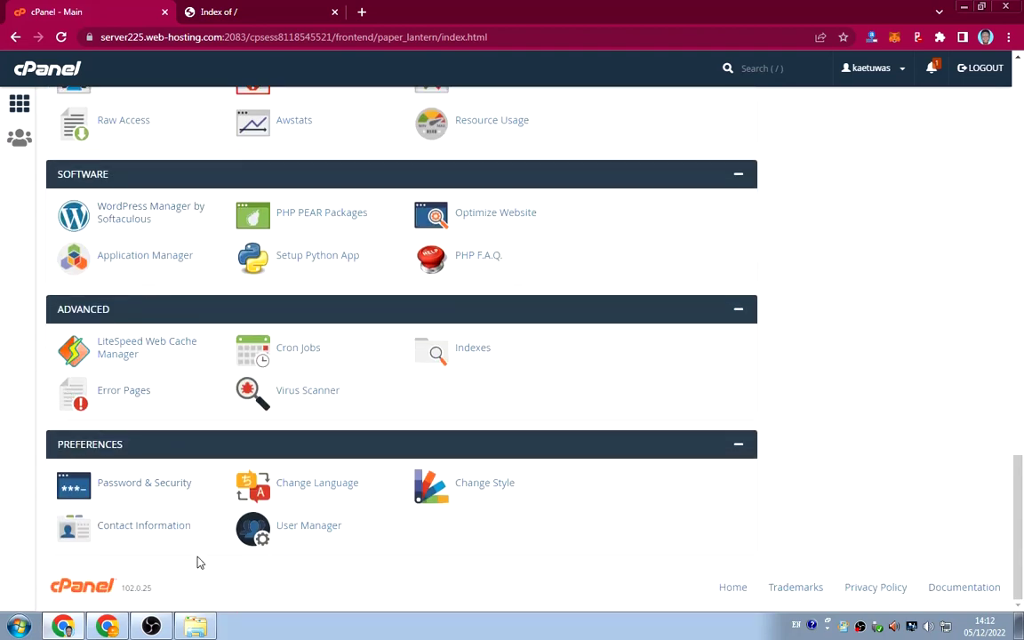
scroll(200, 389, "up", 3)
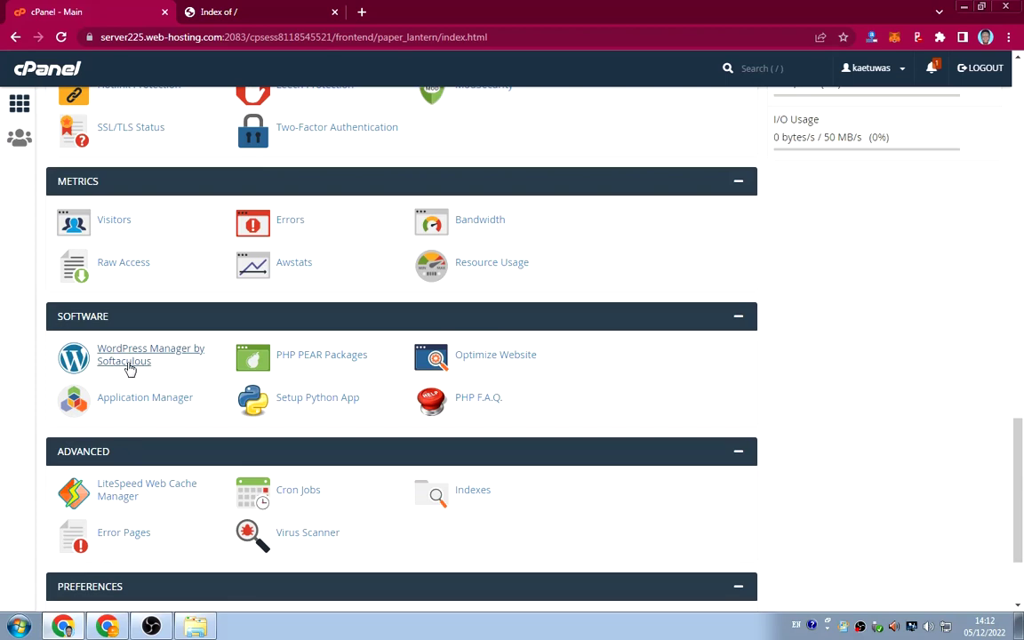
scroll(168, 360, "up", 15)
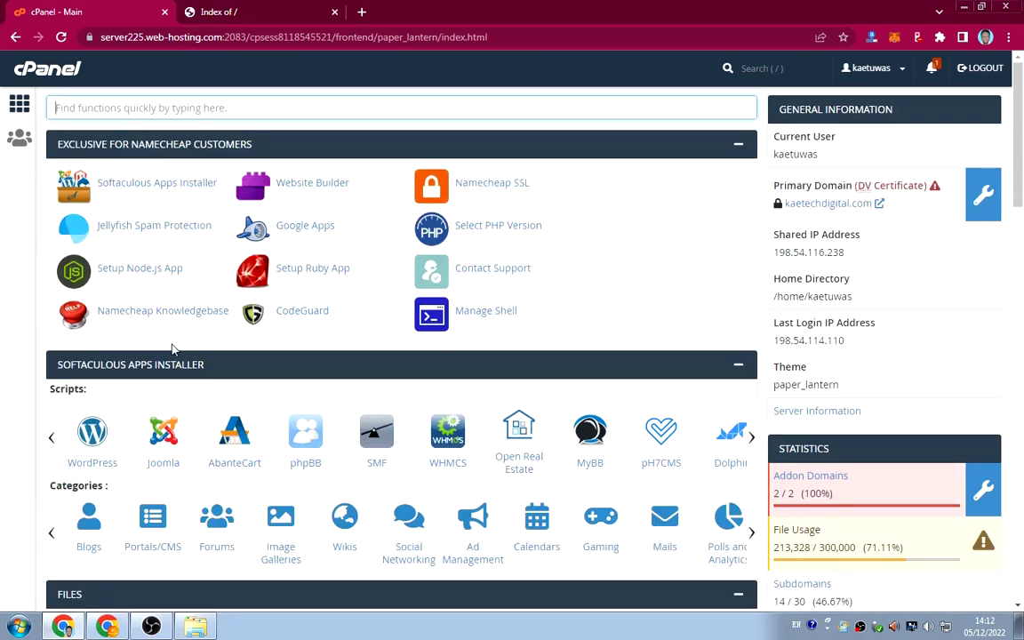
scroll(173, 349, "down", 3)
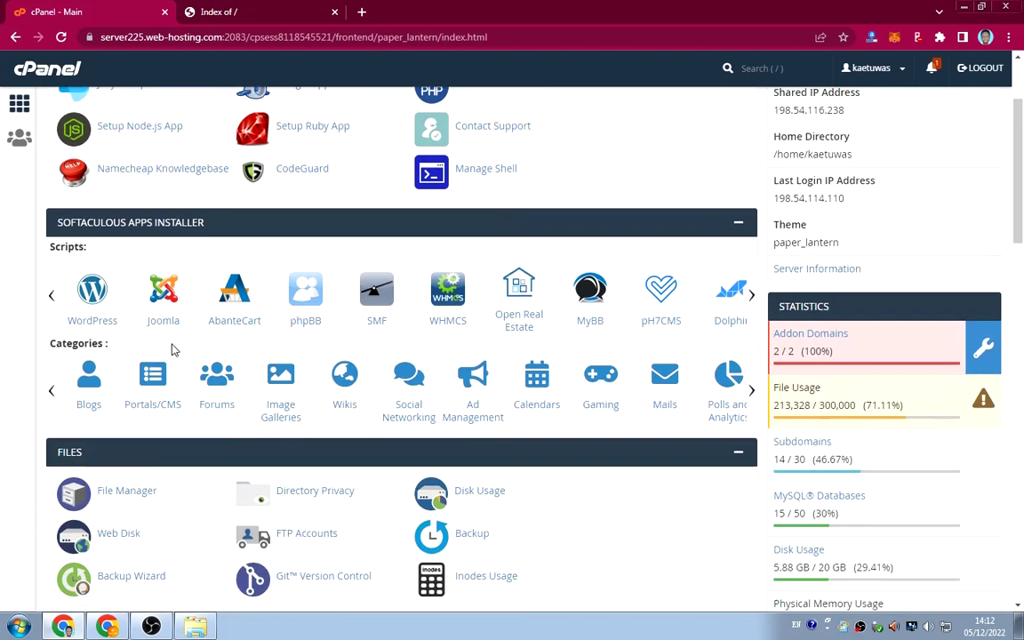
left_click(91, 294)
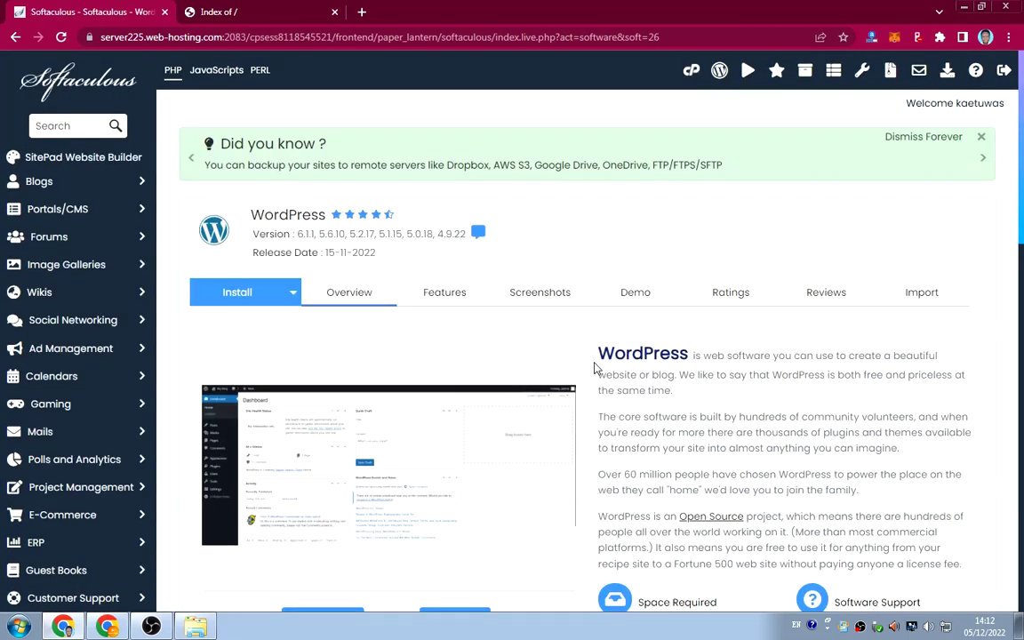
Step: Review the WordPress overview in Softaculous and start a new installation
scroll(596, 367, "down", 4)
scroll(595, 367, "up", 3)
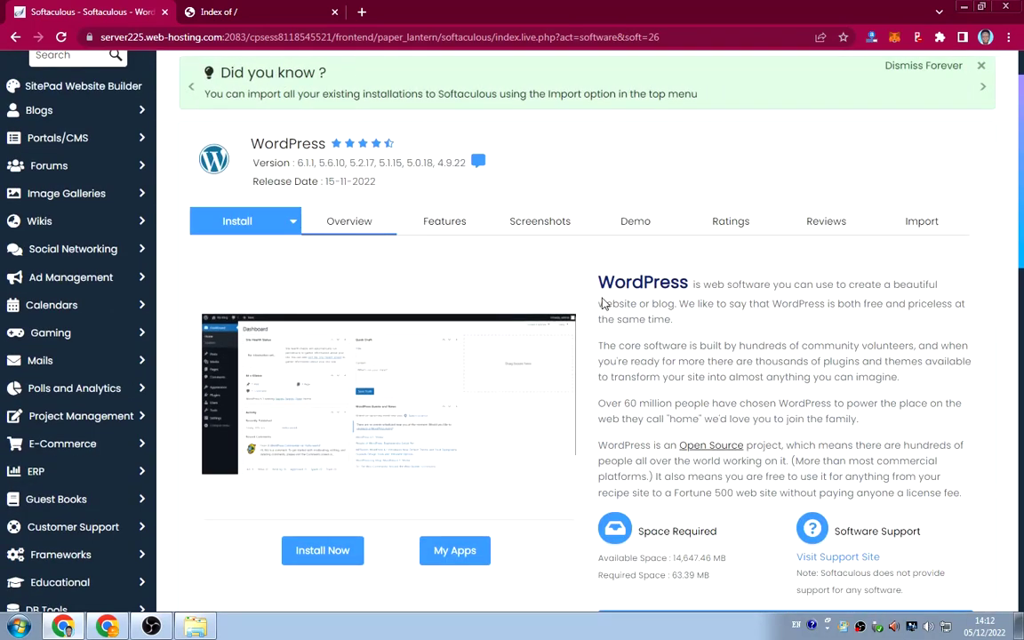
scroll(604, 304, "down", 1)
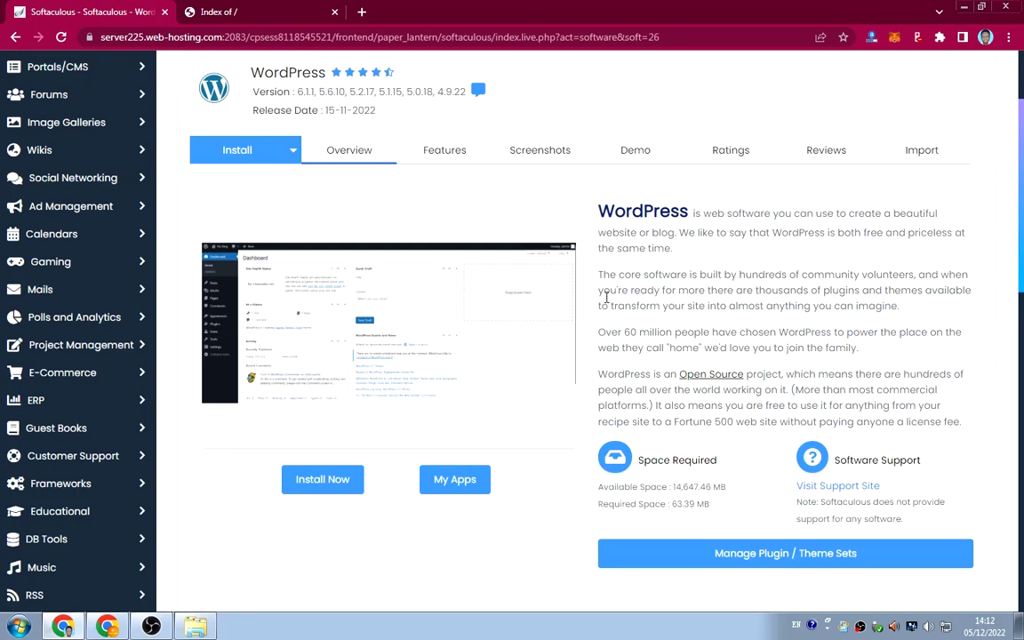
left_click(318, 485)
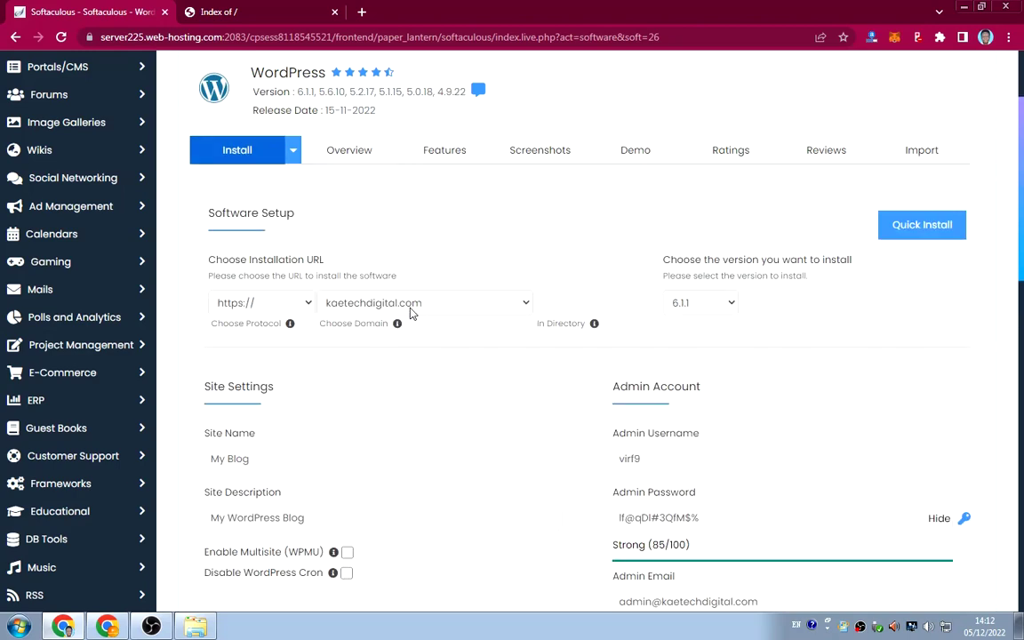
Step: Set the installation URL's domain to shop.kaetechdigital.com and review the protocol options
left_click(415, 303)
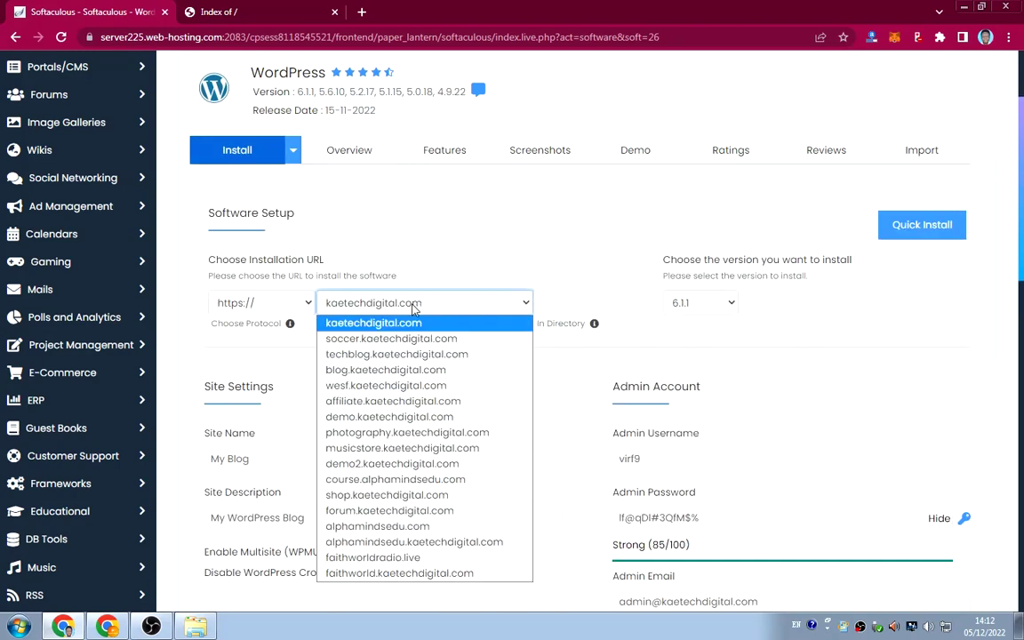
left_click(382, 494)
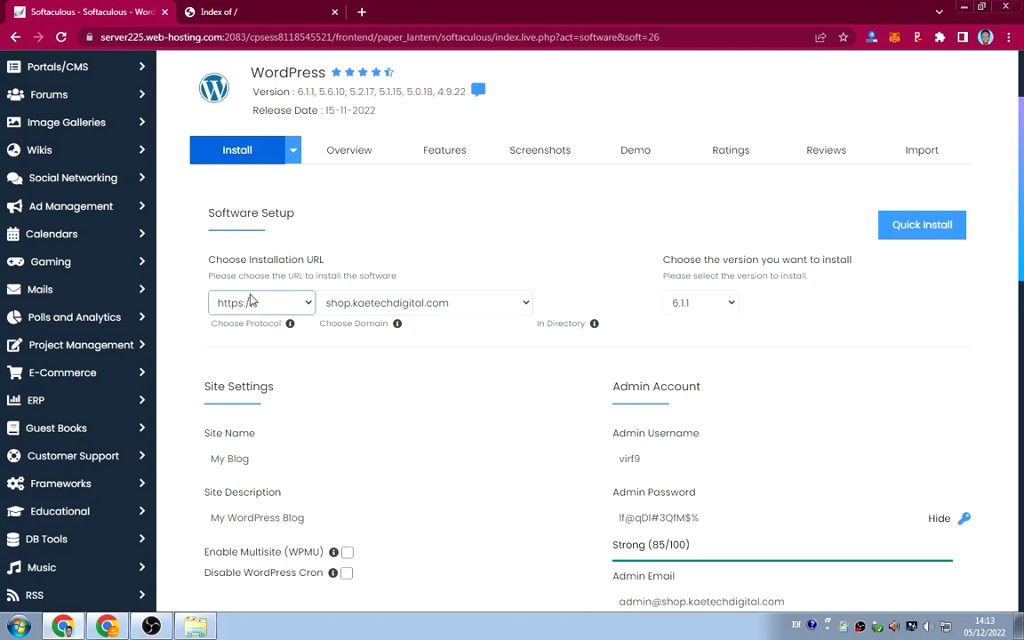
left_click(223, 303)
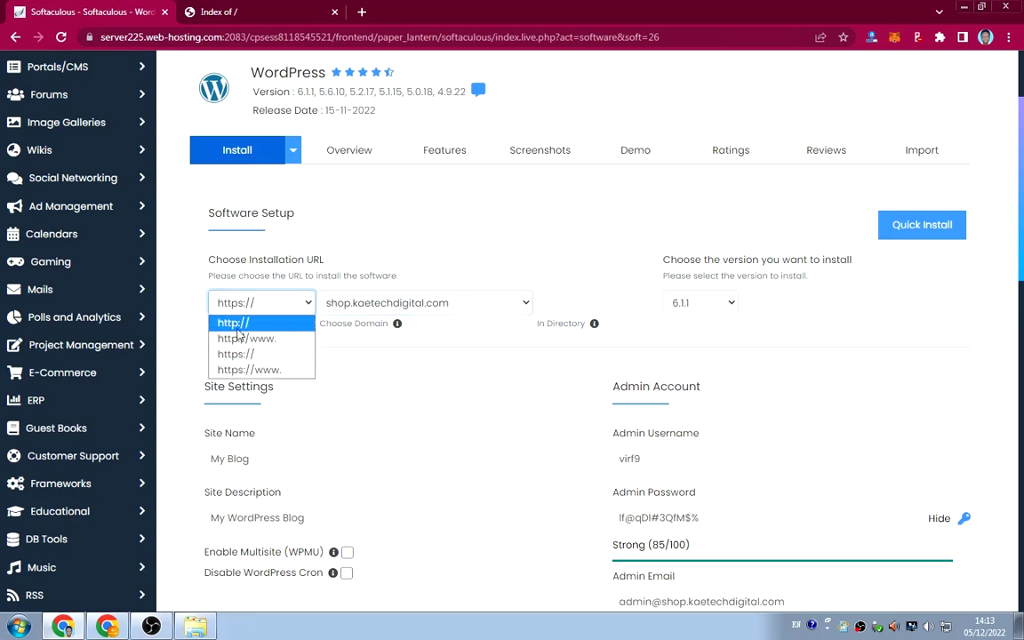
left_click(364, 340)
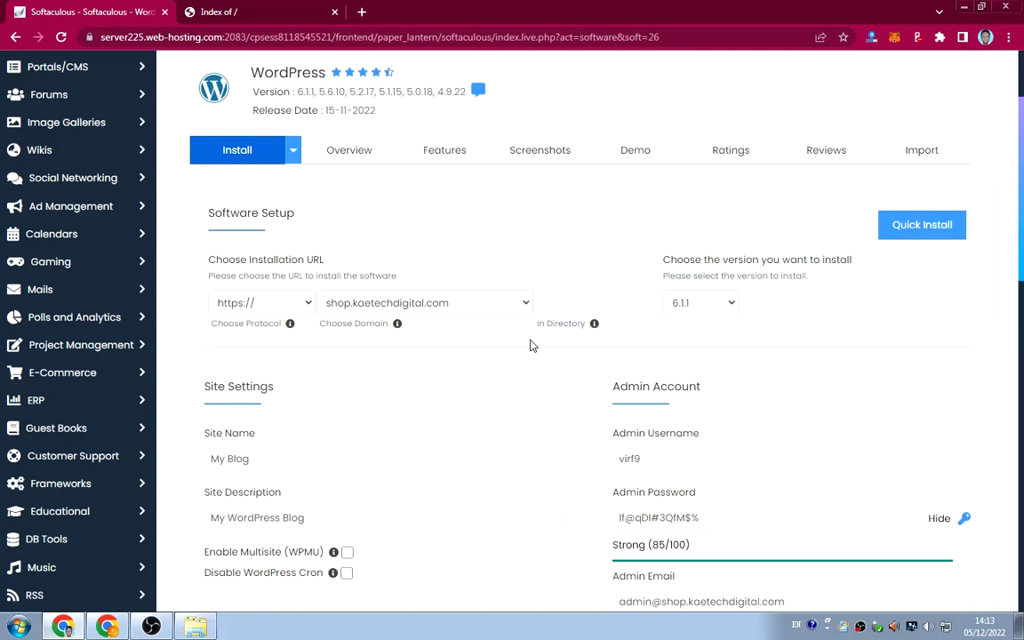
Step: Replace the default site name with Kaetech Shop in the site settings
scroll(532, 346, "down", 2)
left_click(258, 316)
left_click_drag(258, 317, 198, 316)
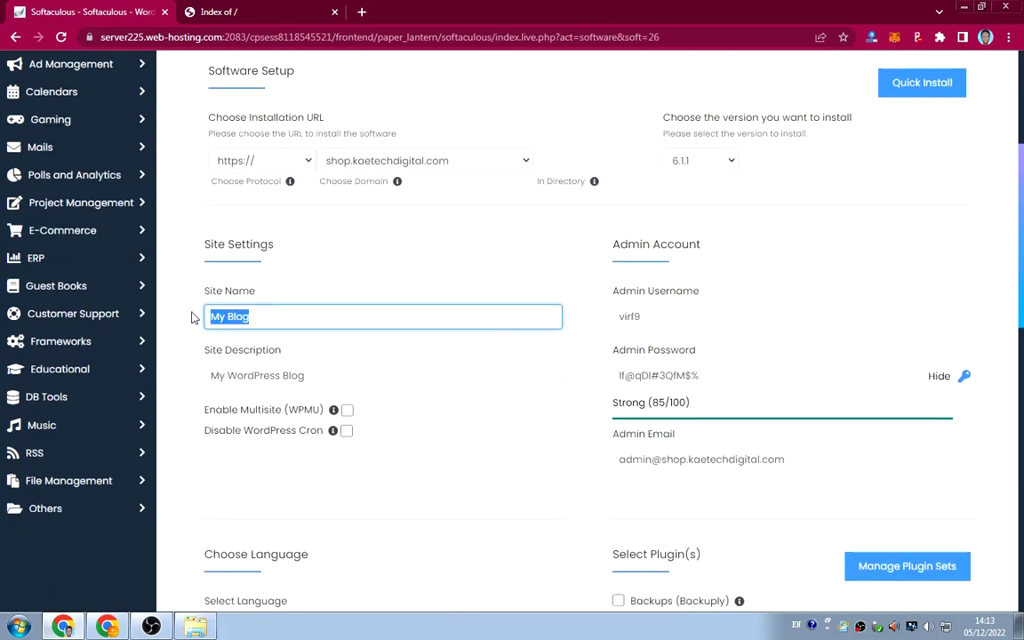
type("d")
key("BackSpace")
type("DSh")
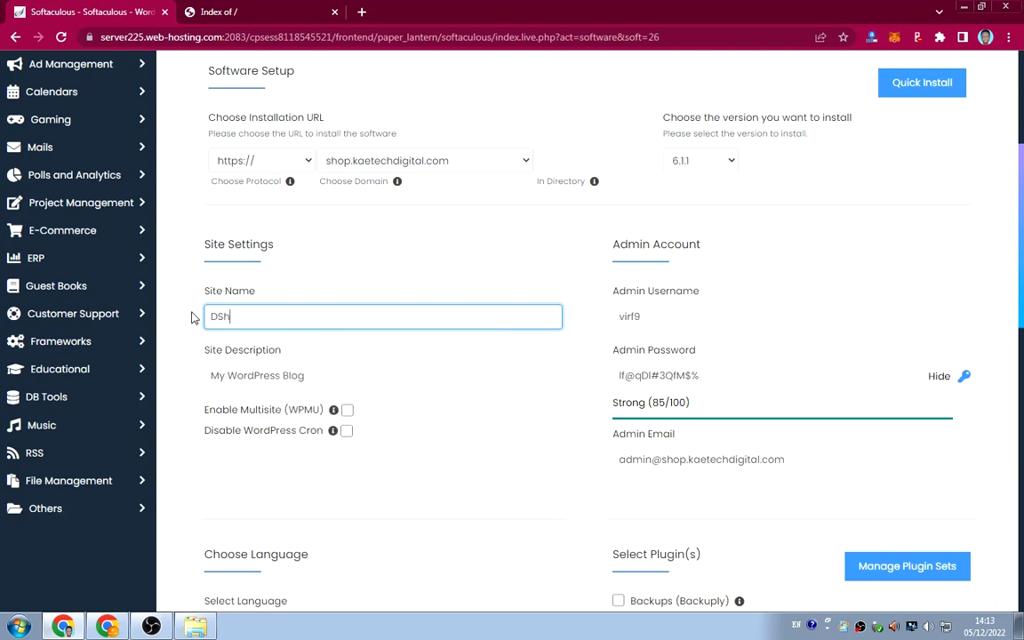
key("BackSpace")
key("BackSpace")
type("K")
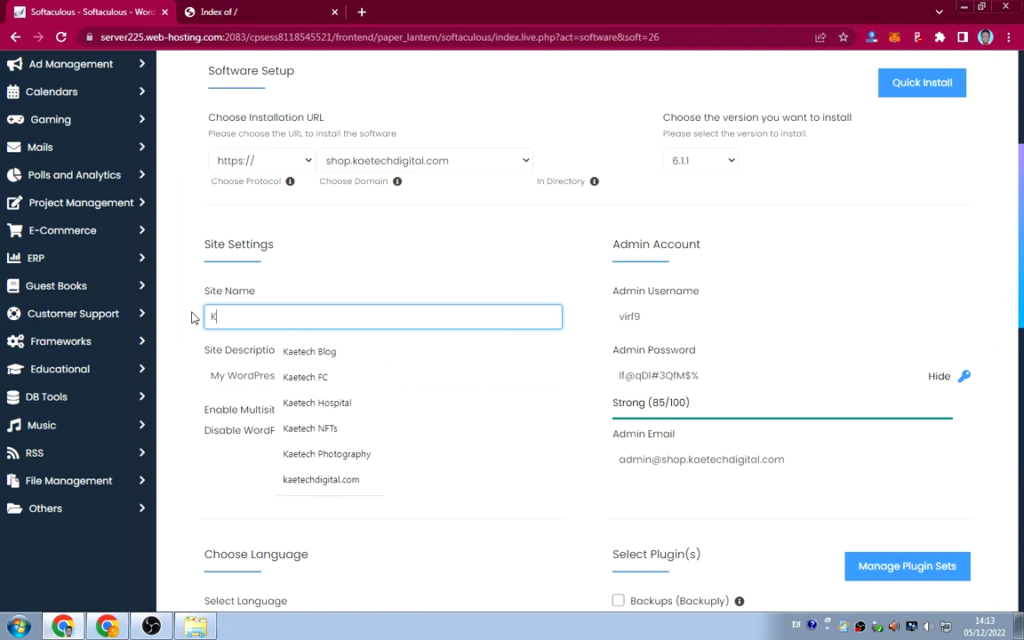
type("aetech Shop")
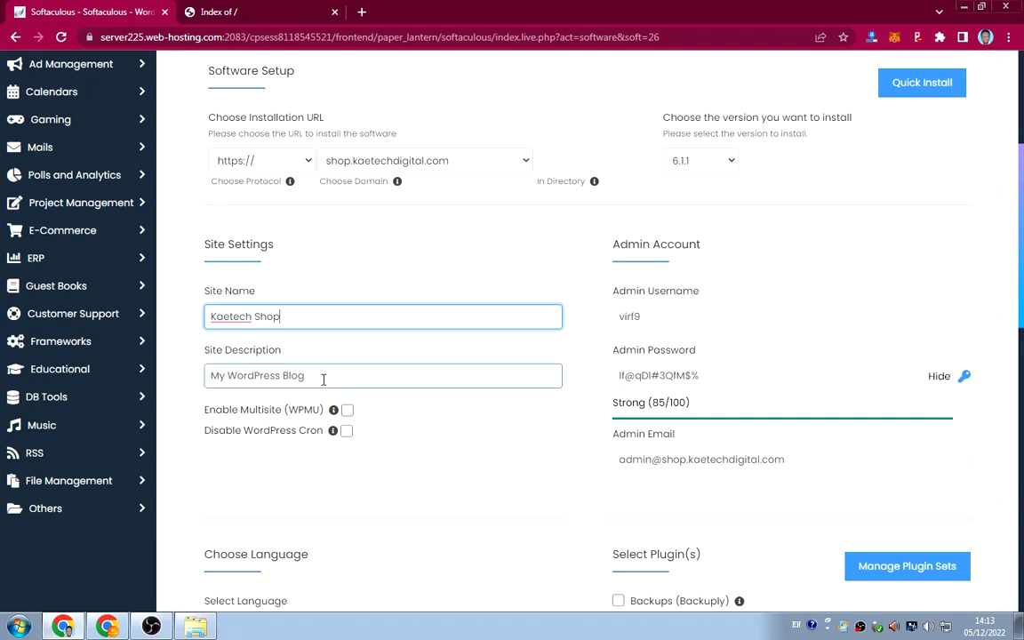
Step: Set the site description to "an online shop" and the admin username to kaetech
left_click_drag(323, 378, 190, 380)
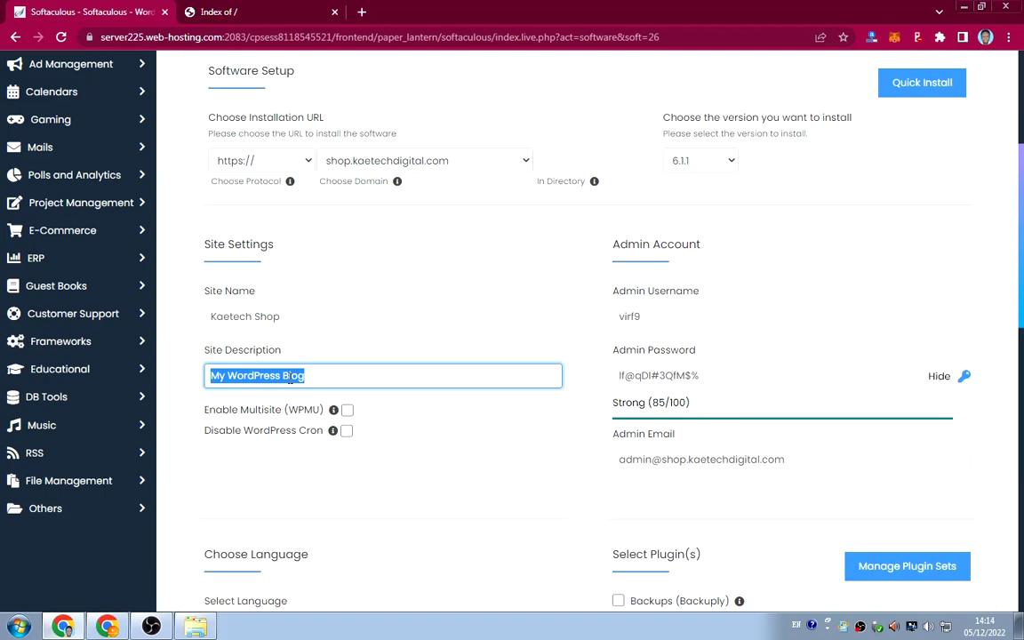
type("an online shop")
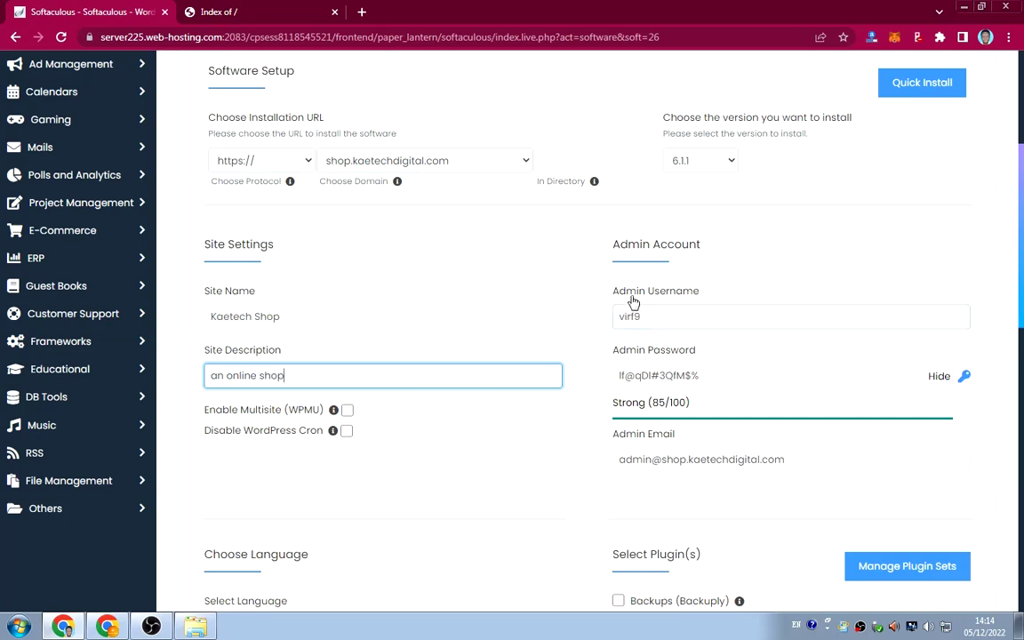
left_click_drag(643, 320, 572, 325)
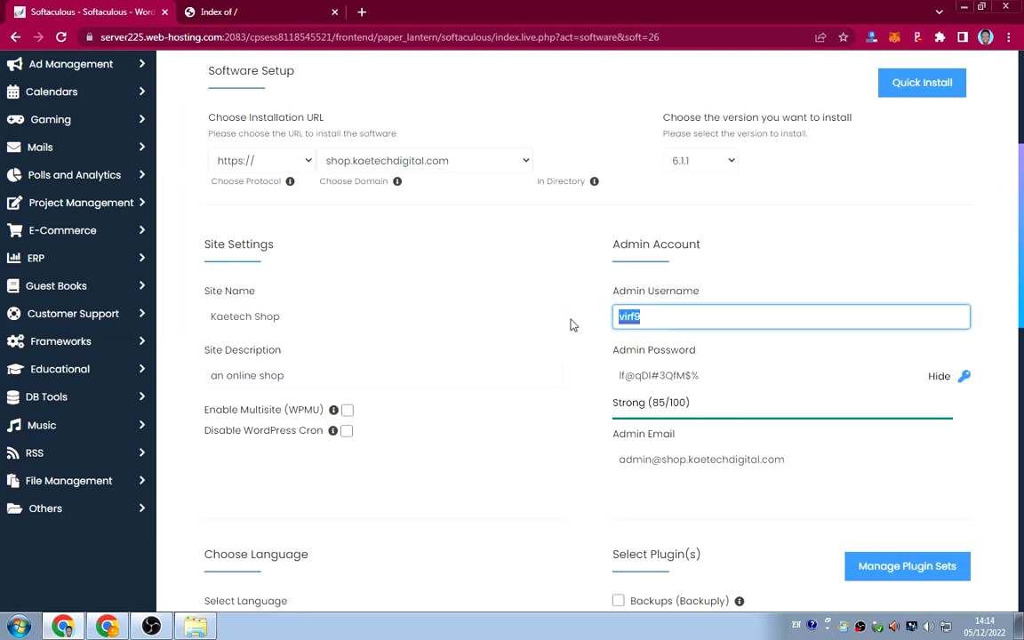
type("kaetec")
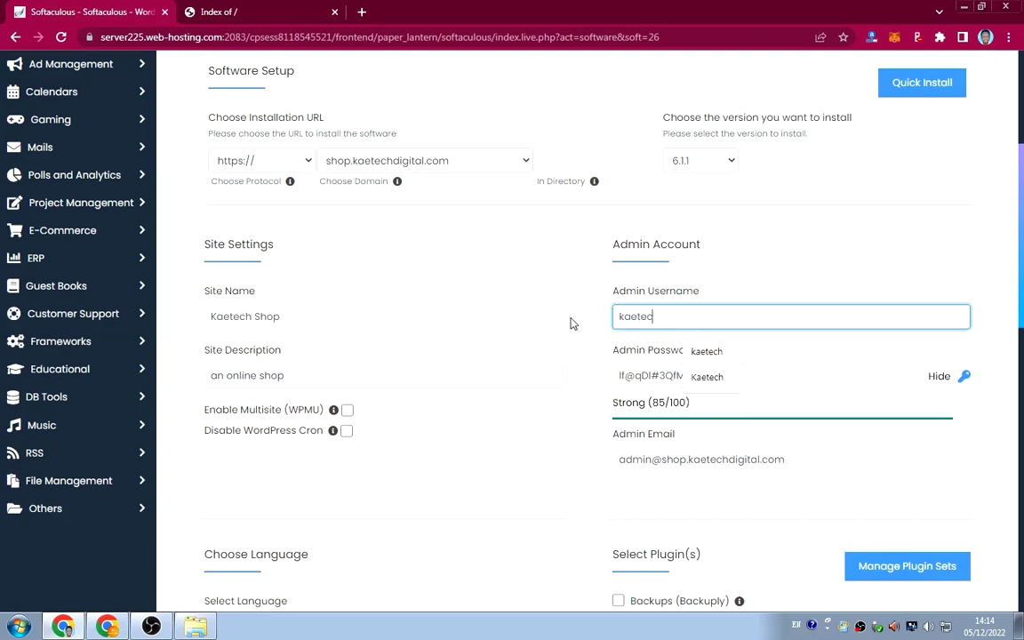
type("h")
Step: Mask the admin password field and replace the generated password with the chosen admin password
left_click(809, 376)
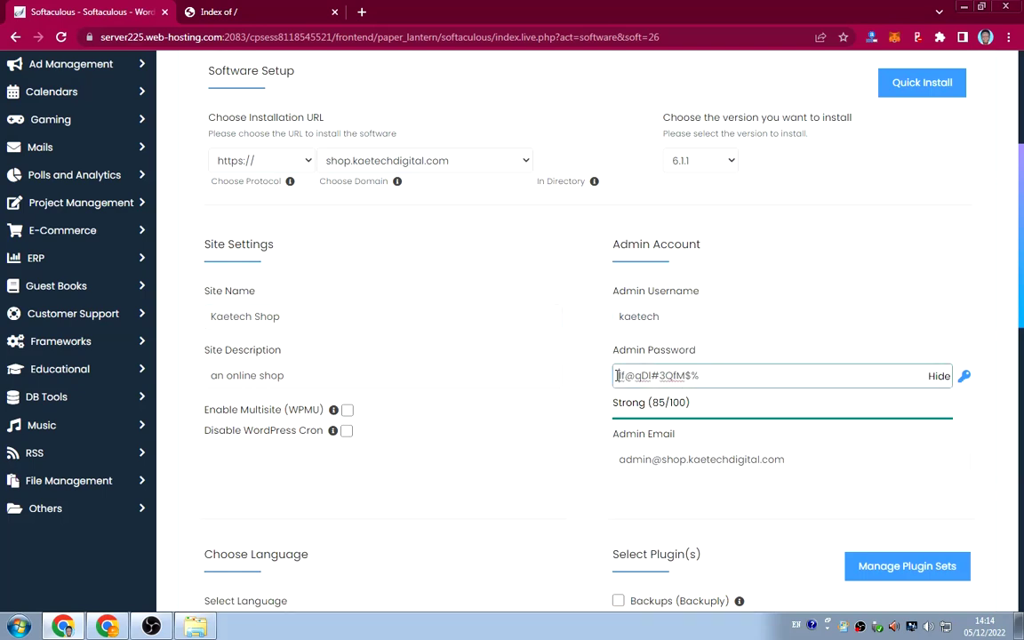
left_click_drag(616, 375, 765, 375)
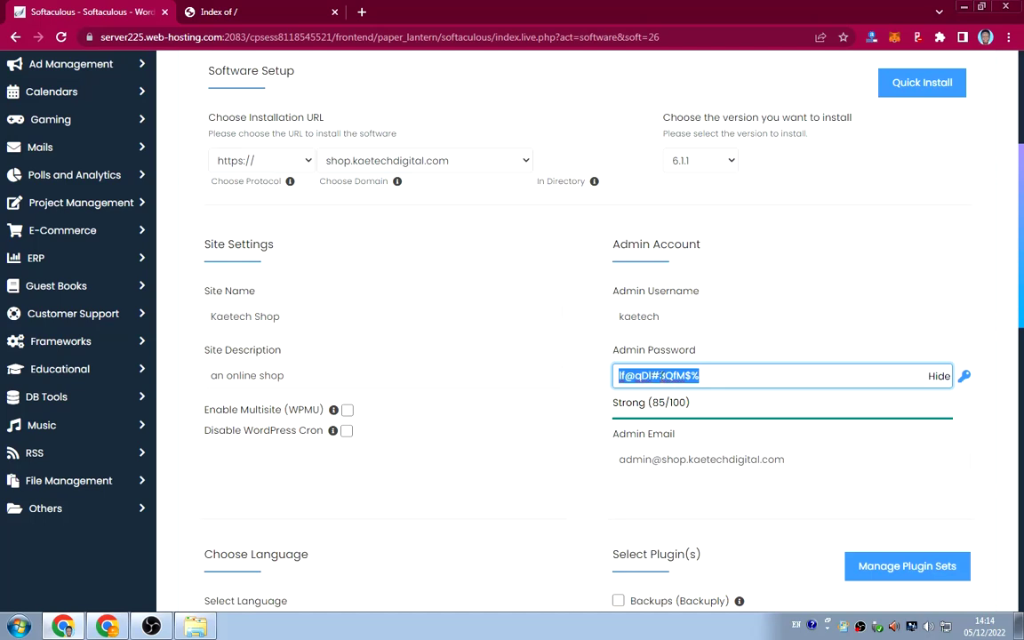
left_click(935, 380)
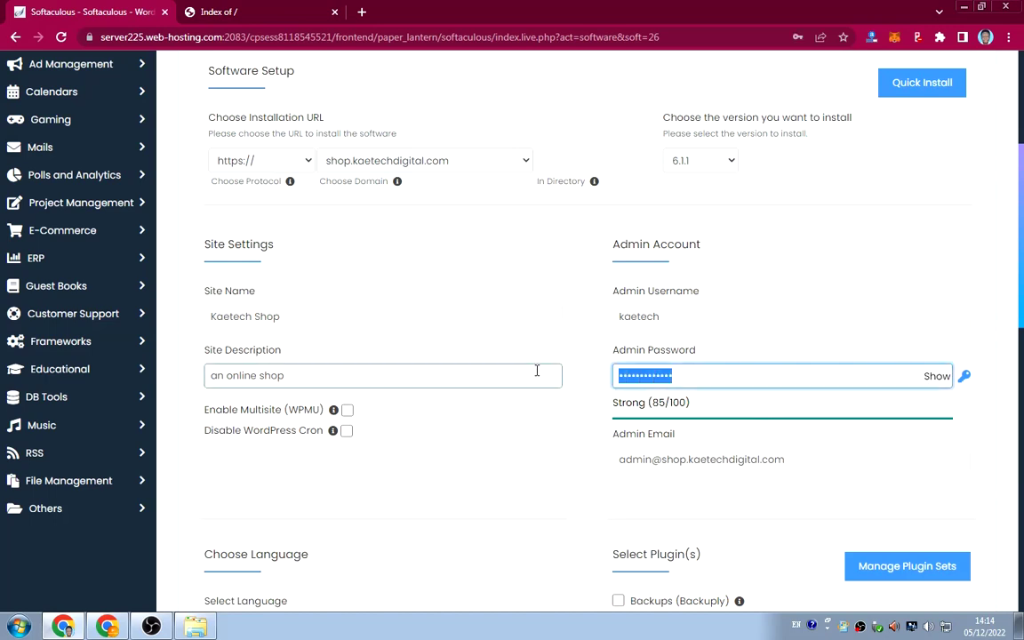
type("k••••••")
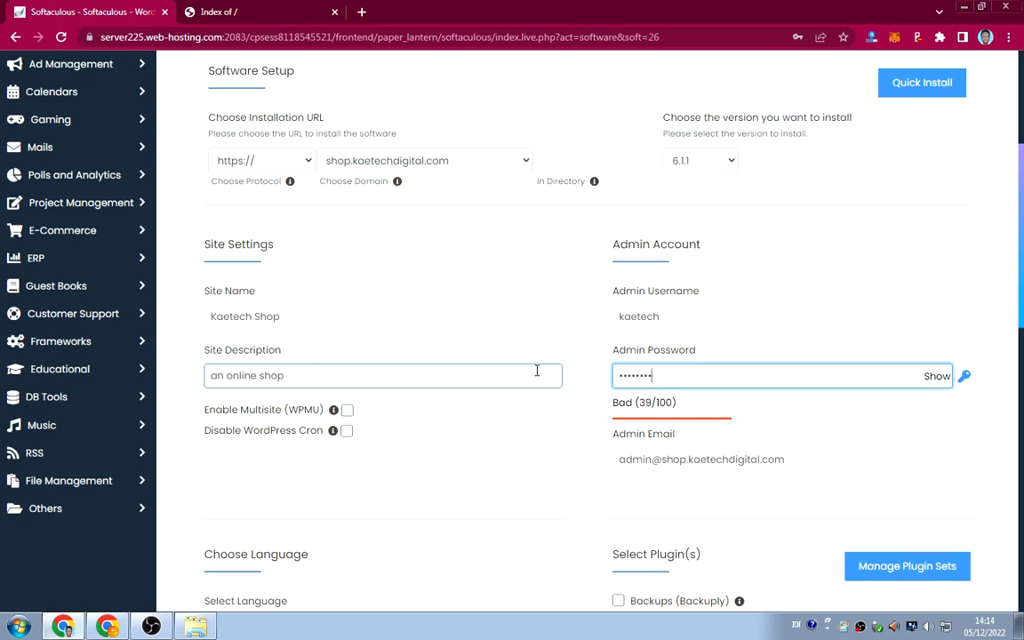
type("••••")
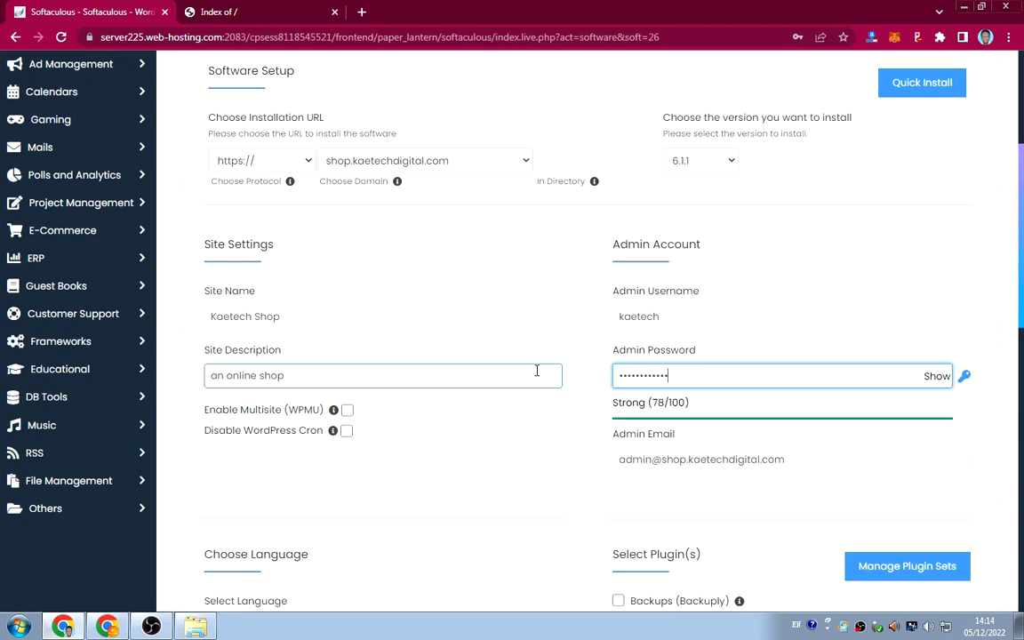
type("•••")
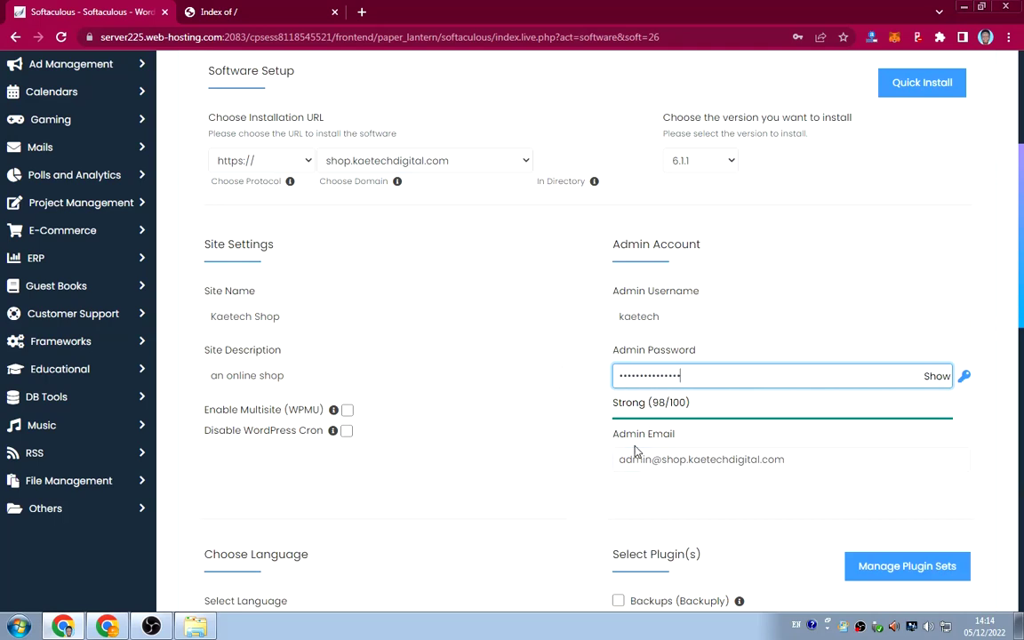
Step: Replace the default admin email with the business's saved service email address
left_click_drag(786, 459, 603, 466)
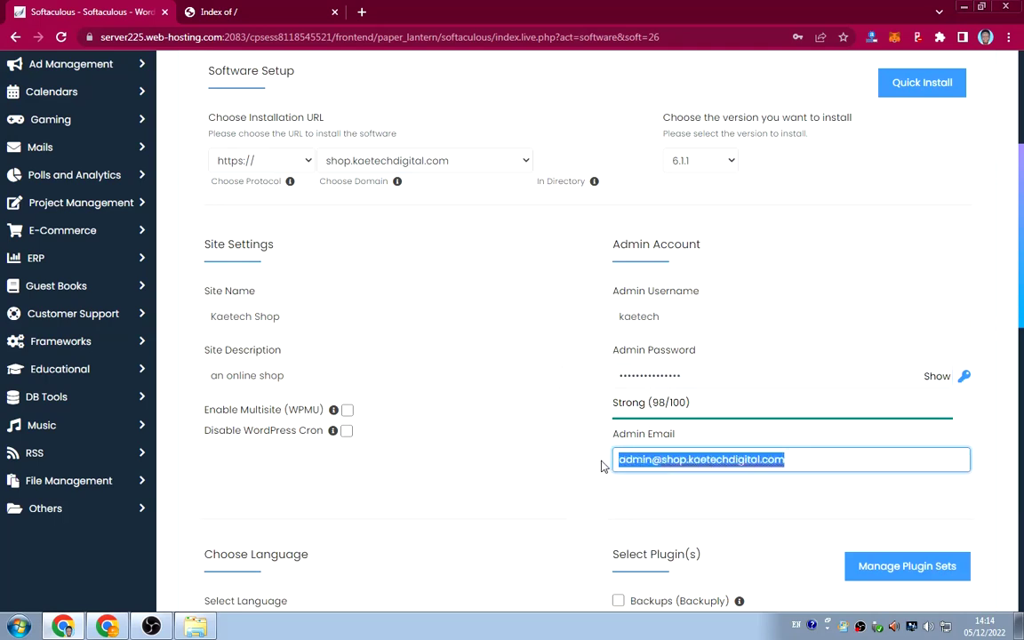
key("BackSpace")
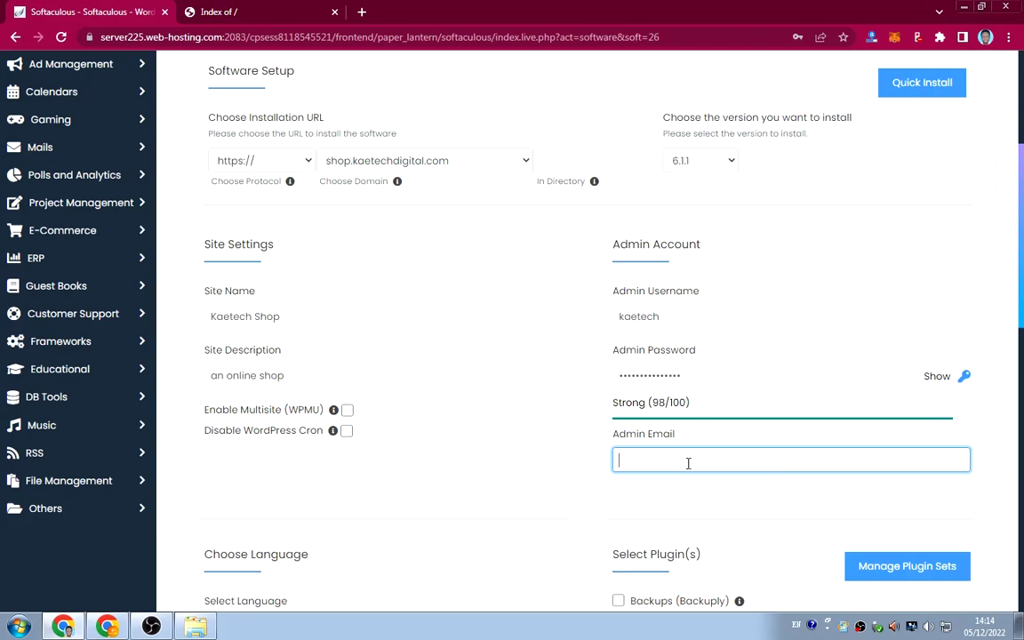
right_click(695, 460)
left_click(645, 454)
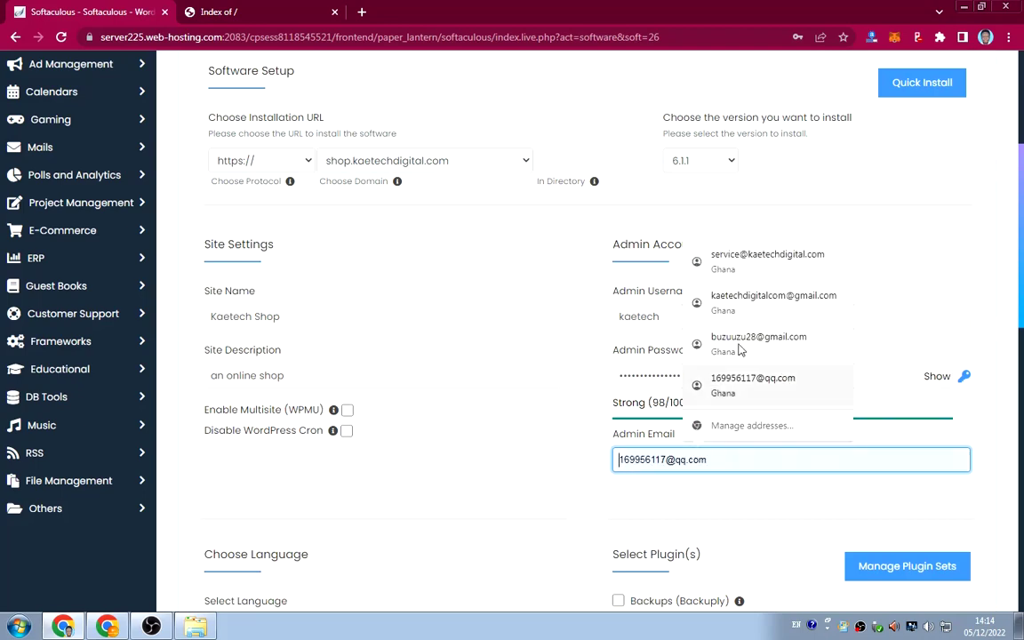
left_click(741, 256)
Step: Deselect the Limit Login Attempts (Loginizer) and W3 Total Cache plugins for the installation
scroll(676, 462, "down", 2)
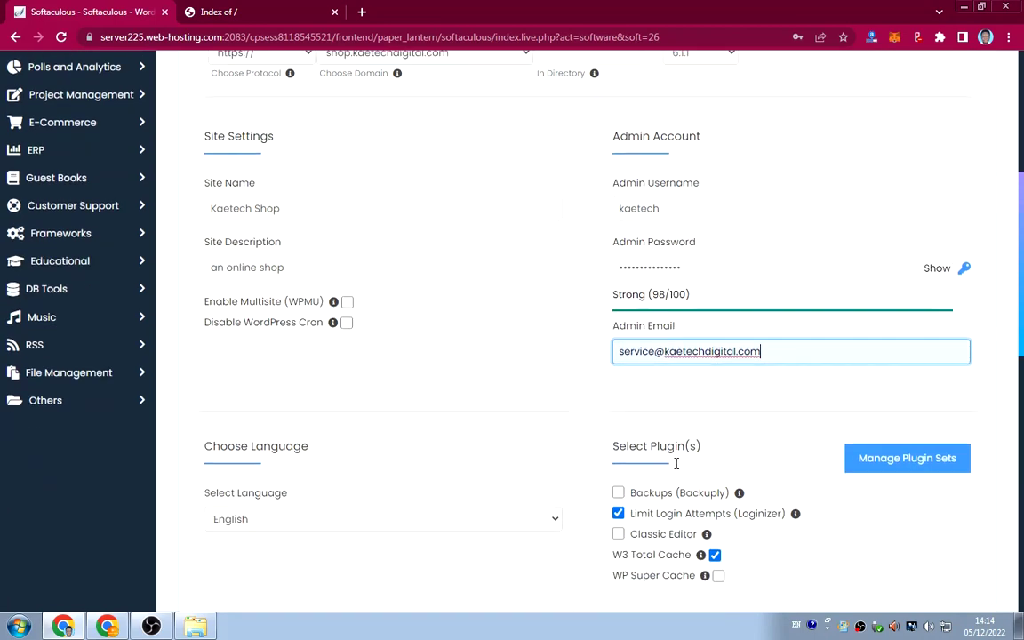
scroll(673, 454, "down", 1)
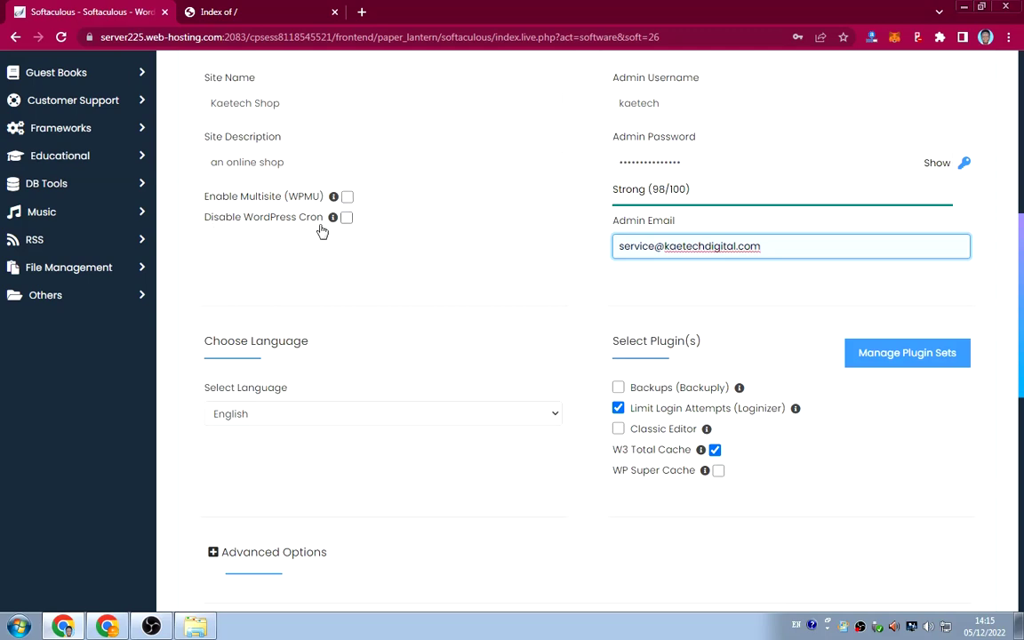
mouse_move(332, 224)
scroll(608, 354, "down", 2)
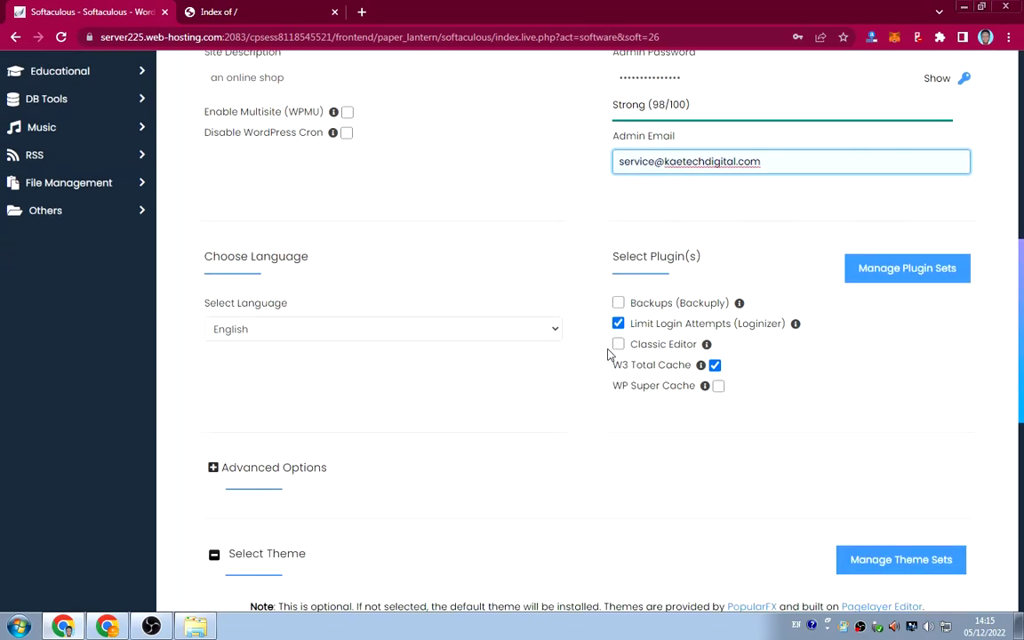
scroll(608, 355, "down", 1)
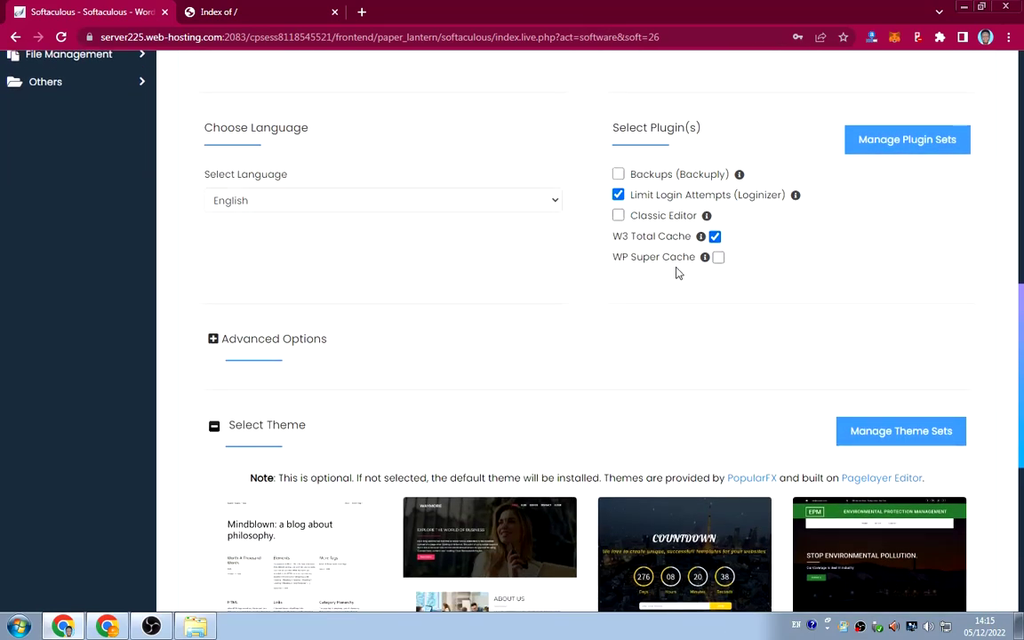
left_click(619, 195)
left_click(715, 236)
Step: Enter the business's saved service email as the recipient of the installation details below the theme selection
scroll(608, 297, "down", 4)
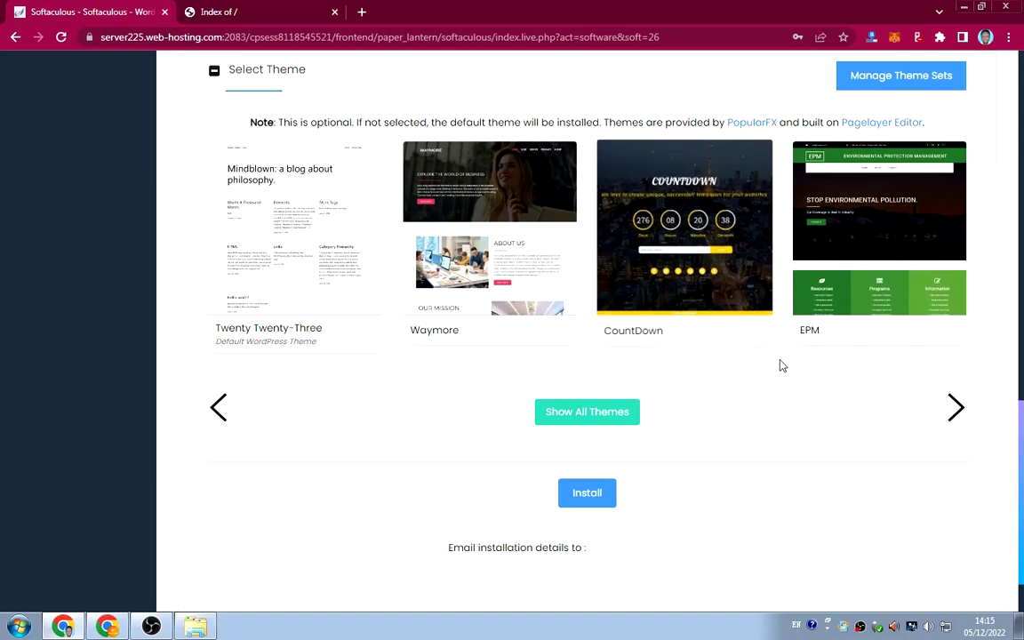
scroll(729, 364, "down", 2)
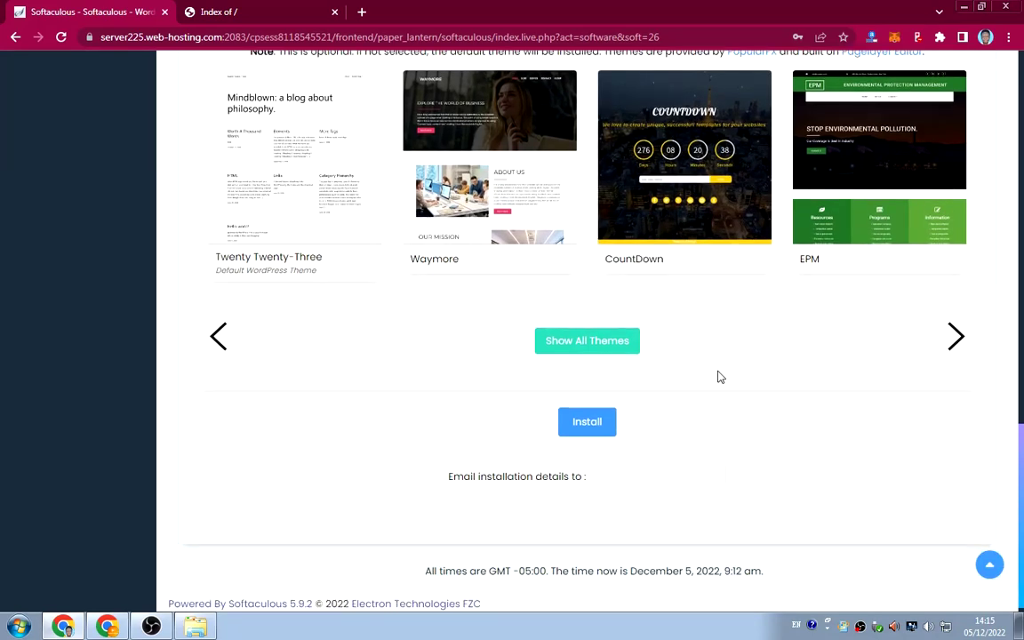
scroll(717, 377, "down", 1)
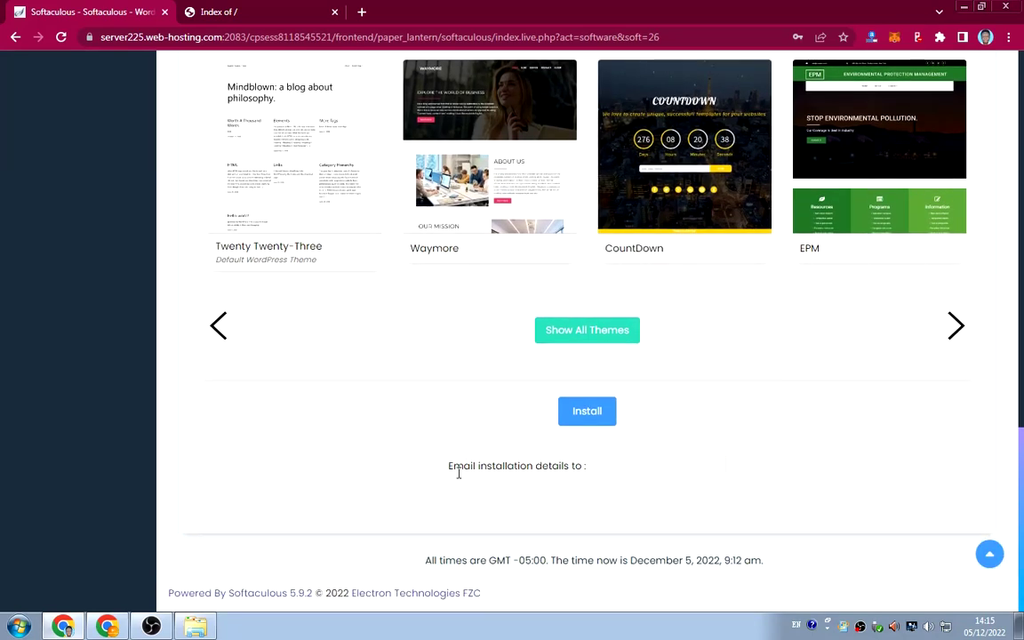
left_click(600, 473)
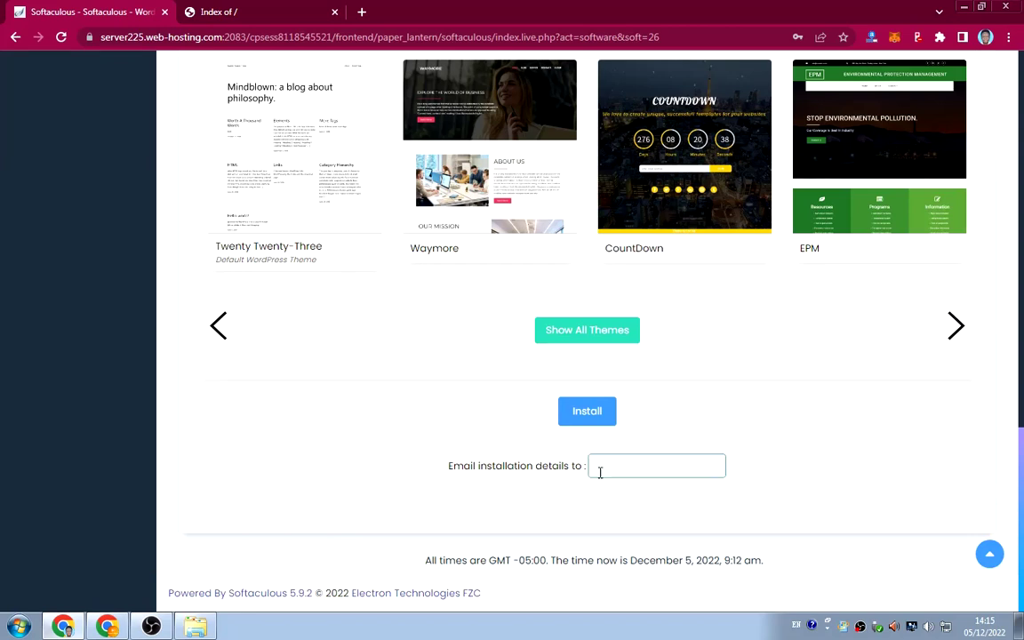
left_click(629, 467)
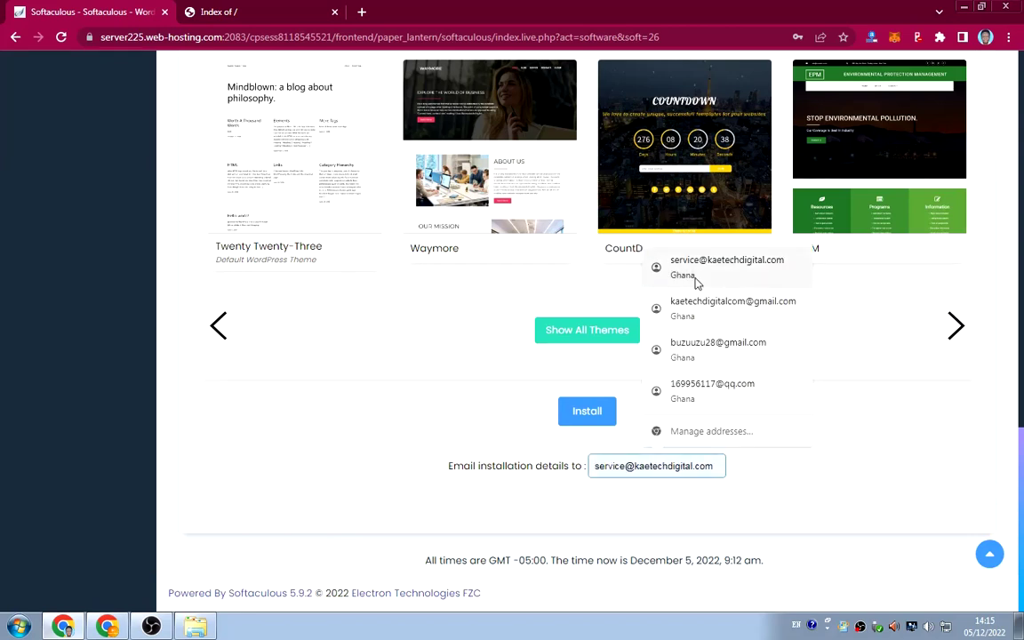
left_click(630, 258)
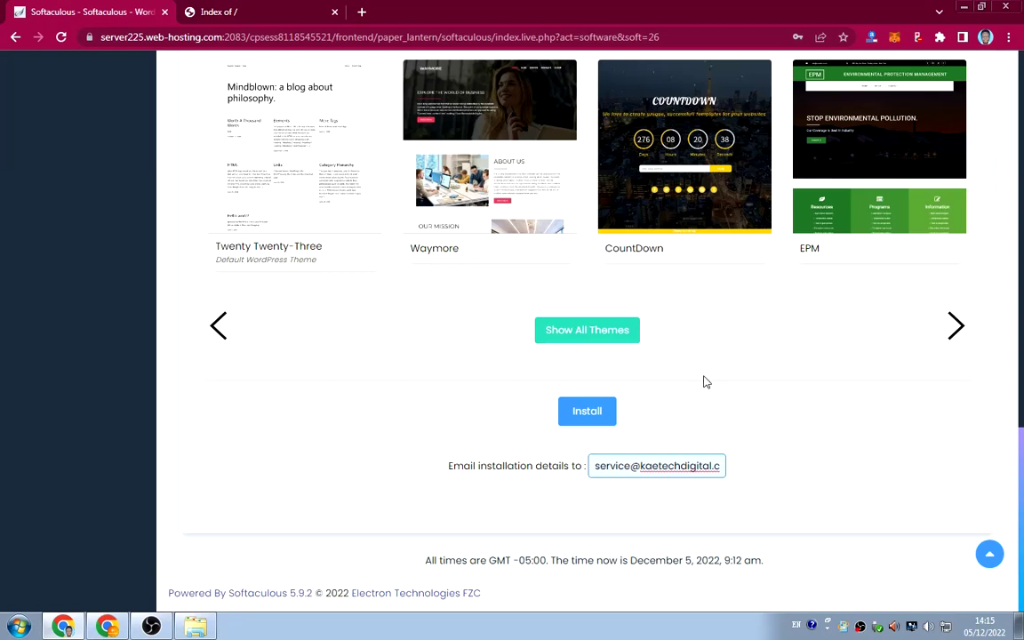
Step: Start the WordPress installation, dismiss the browser's password update offer, and review the installation result page
left_click(593, 413)
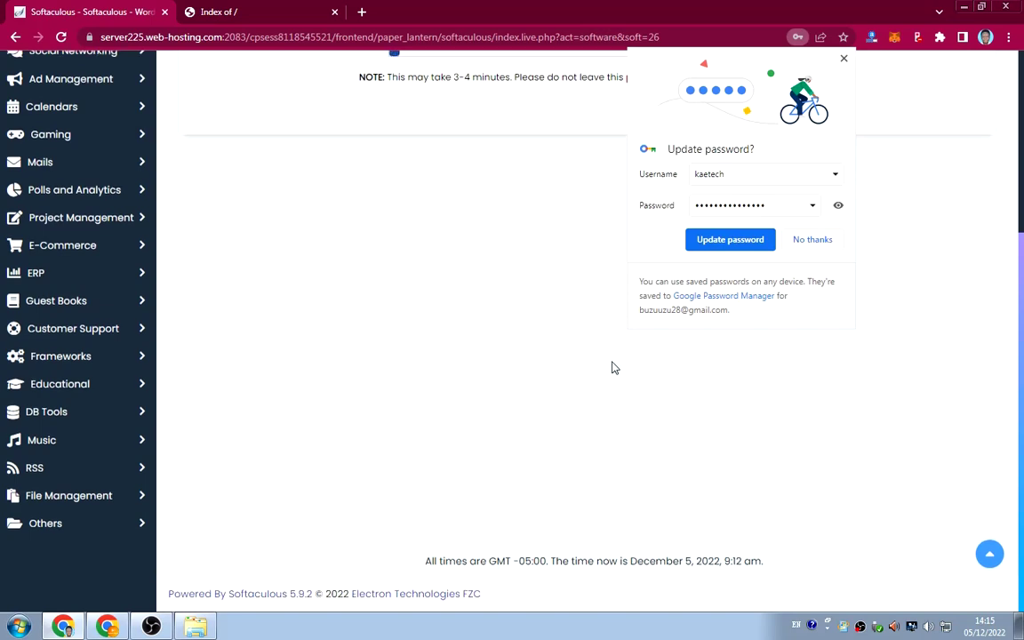
scroll(612, 367, "up", 4)
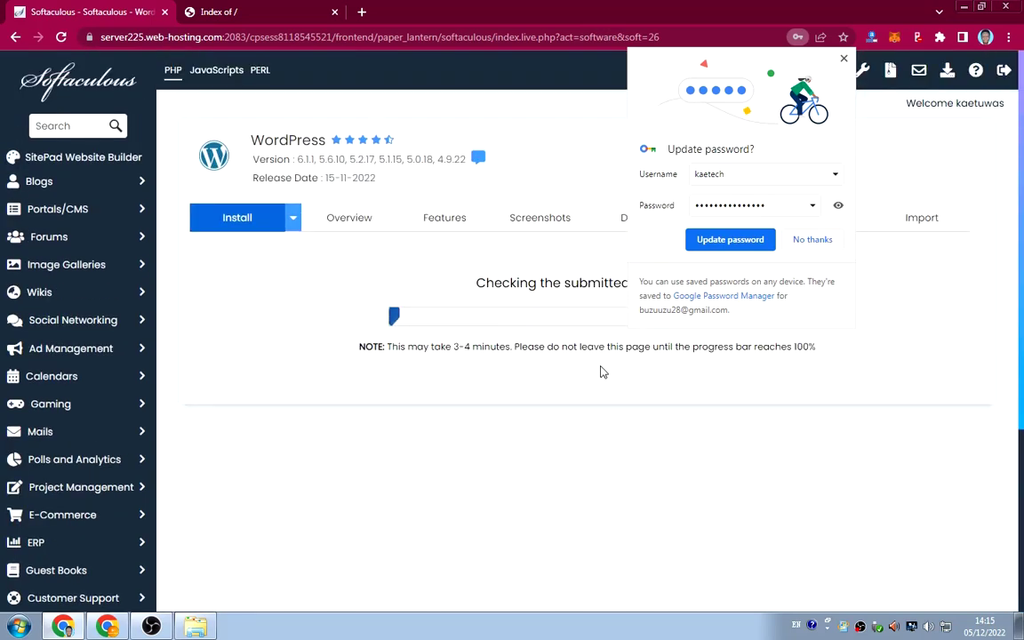
left_click(843, 58)
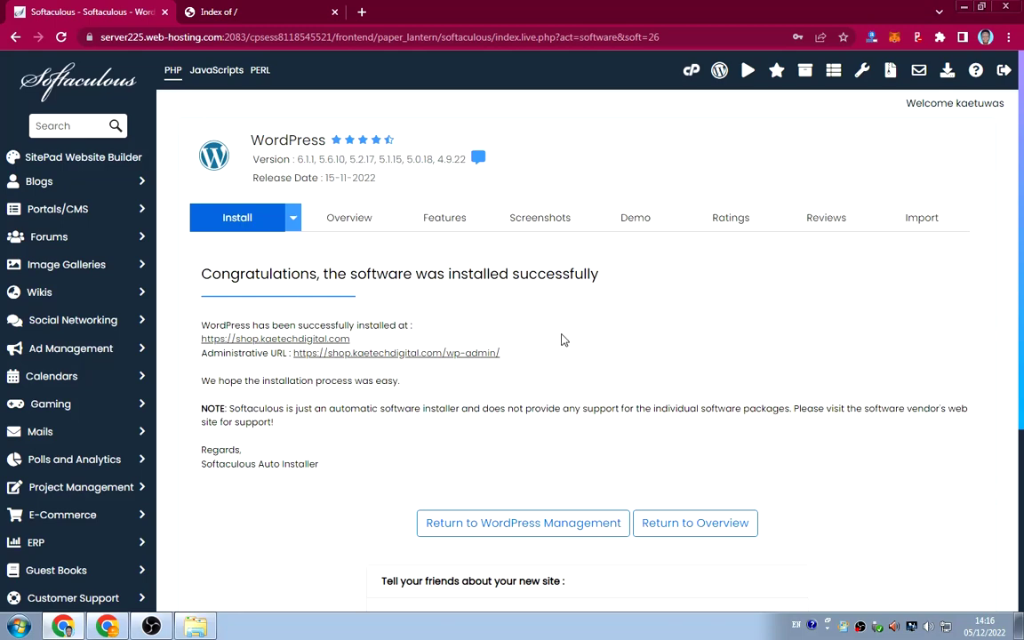
scroll(579, 333, "down", 2)
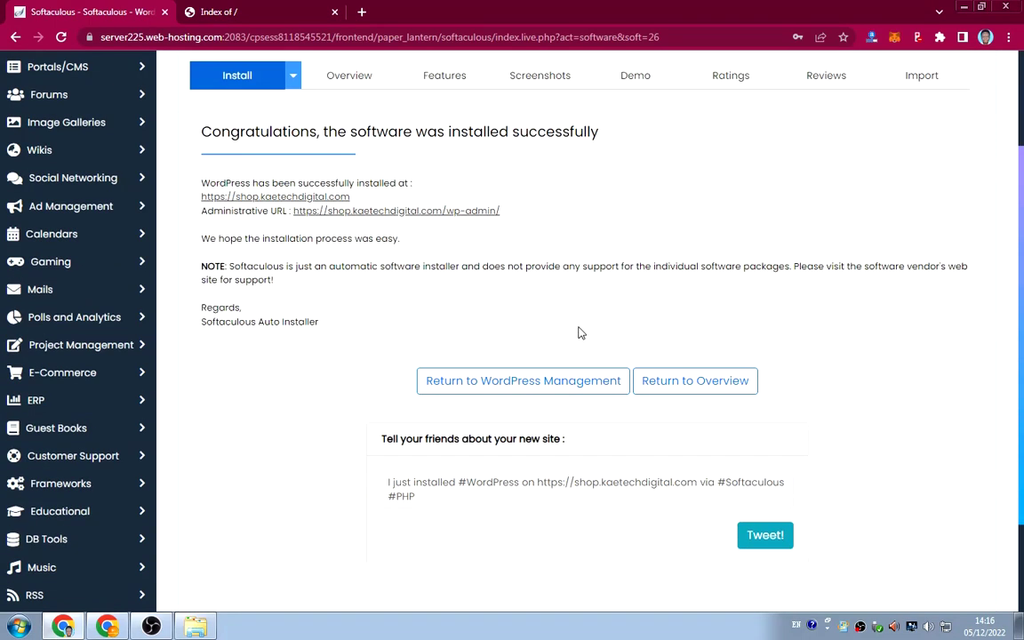
scroll(579, 332, "up", 2)
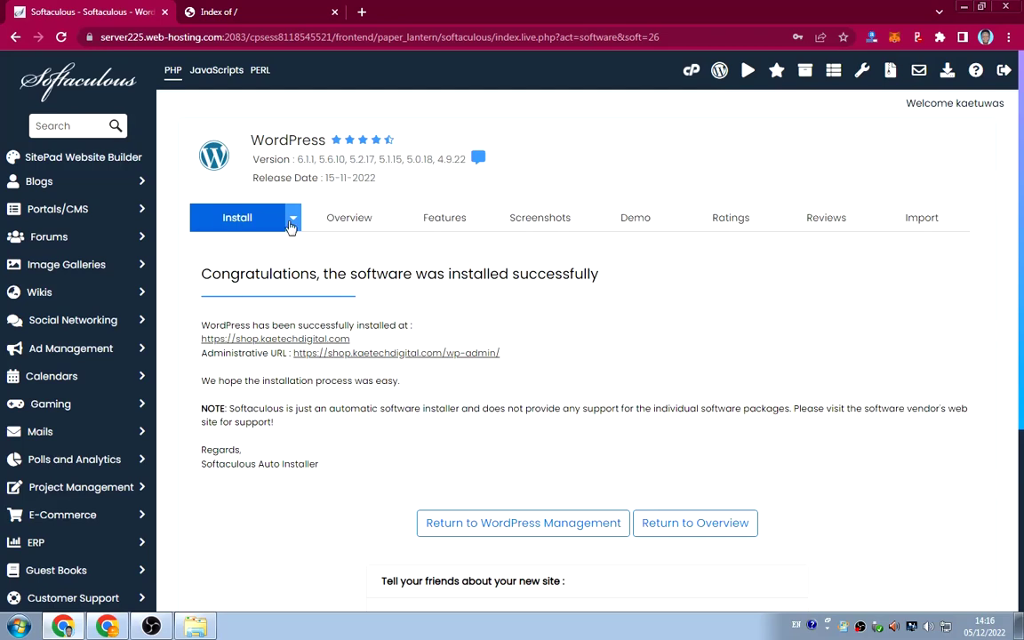
Step: Reload the shop.kaetechdigital.com page in its browser tab and look through the site's home page
left_click(228, 11)
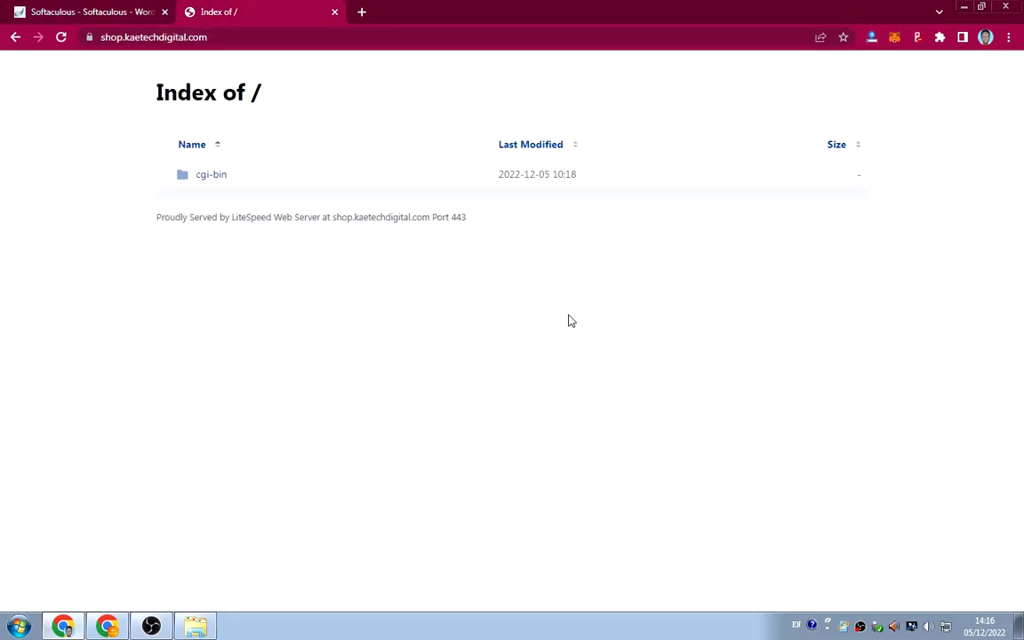
left_click(61, 36)
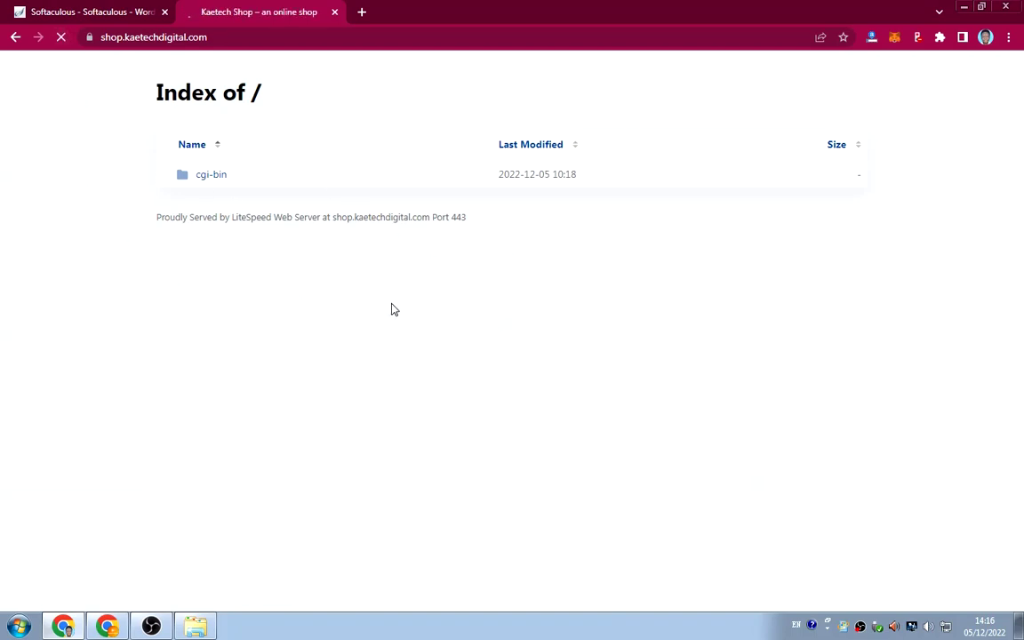
scroll(473, 305, "down", 2)
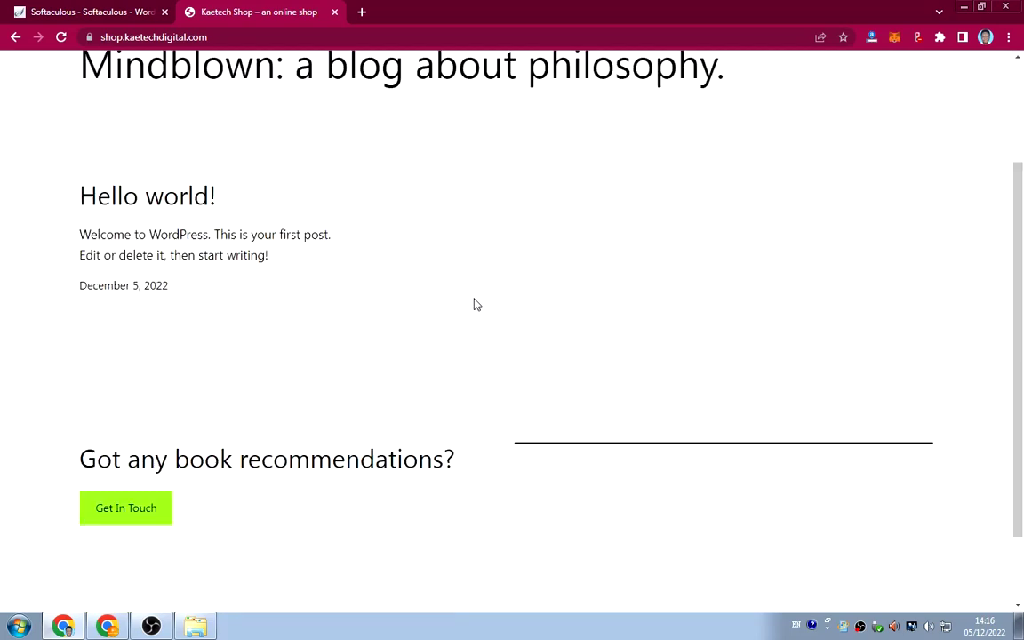
scroll(474, 304, "down", 1)
scroll(474, 305, "up", 3)
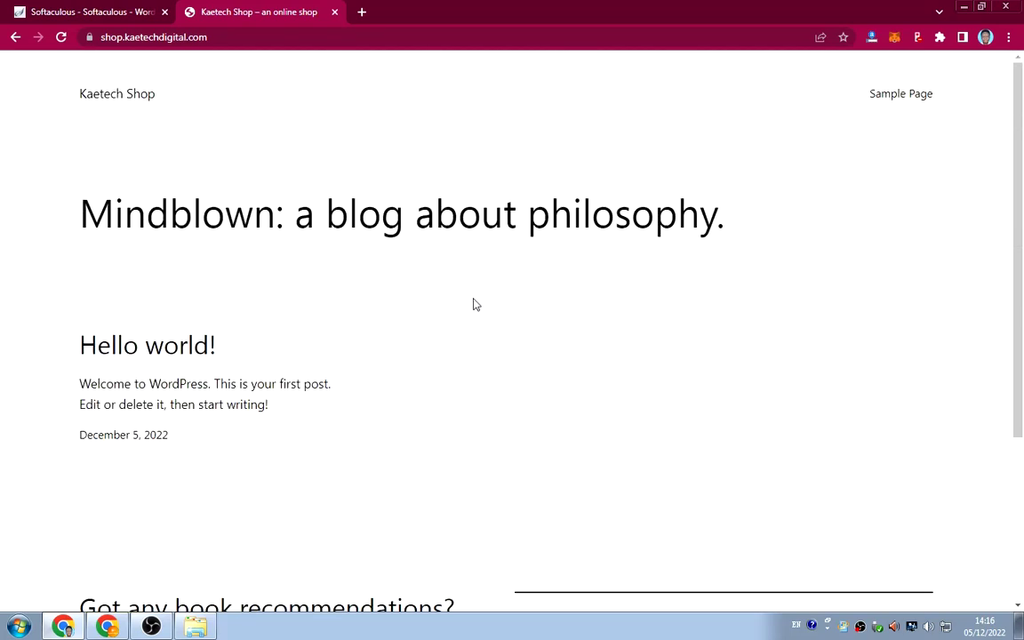
Step: Open the new site's wp-admin dashboard from the Softaculous result page, look through it, and check it against the public site
left_click(100, 14)
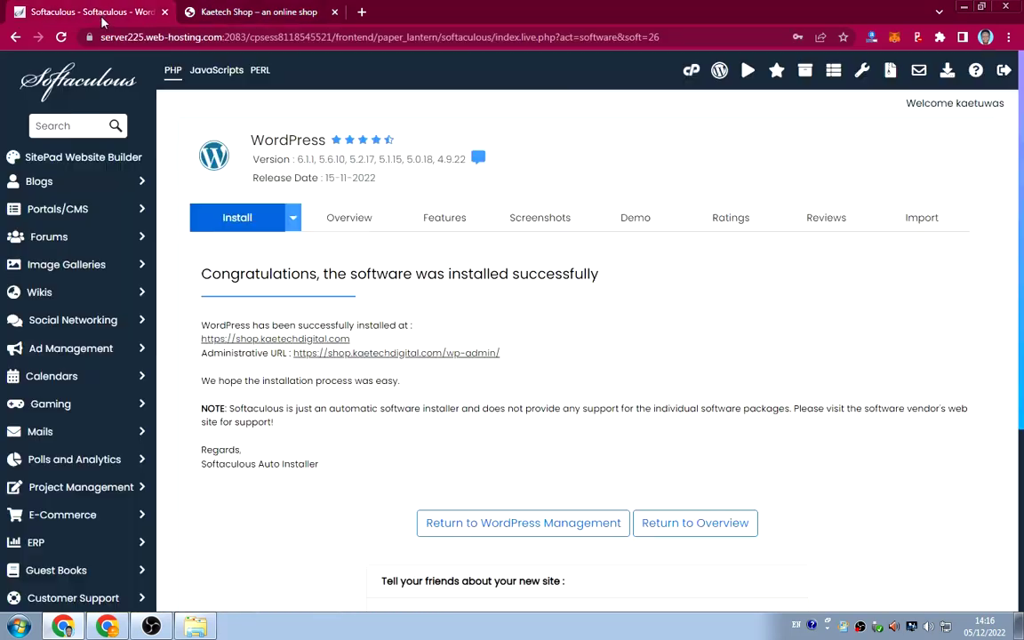
left_click(410, 353)
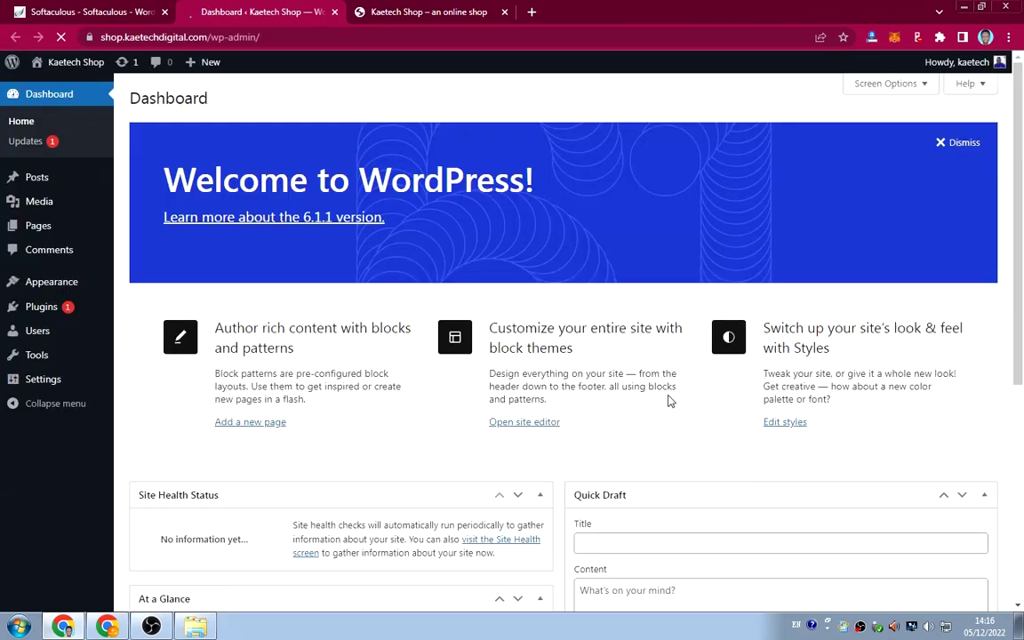
scroll(667, 401, "down", 4)
scroll(665, 401, "up", 4)
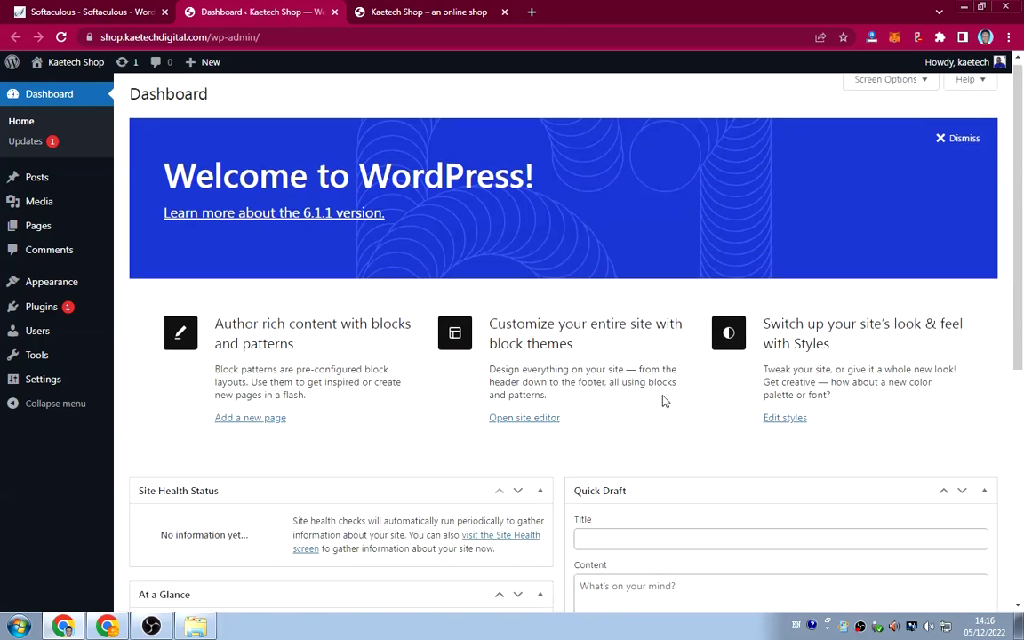
left_click(440, 17)
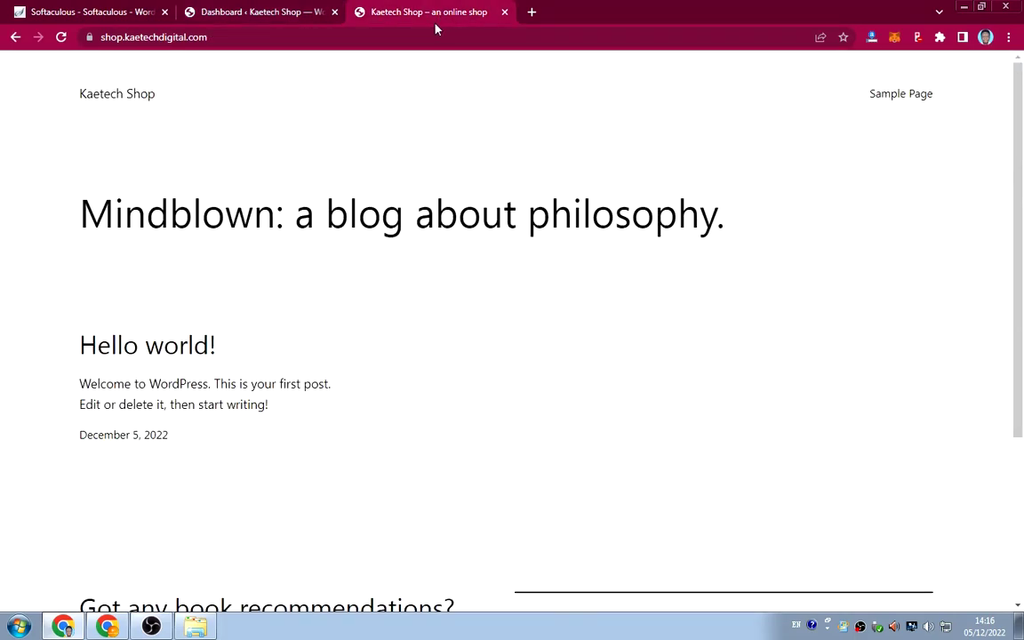
left_click(278, 17)
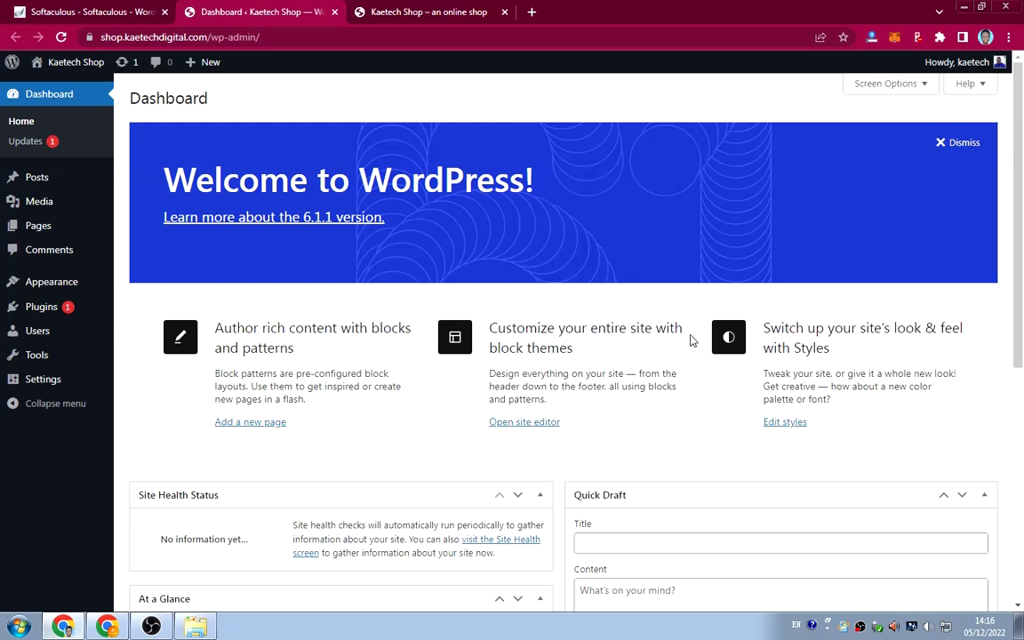